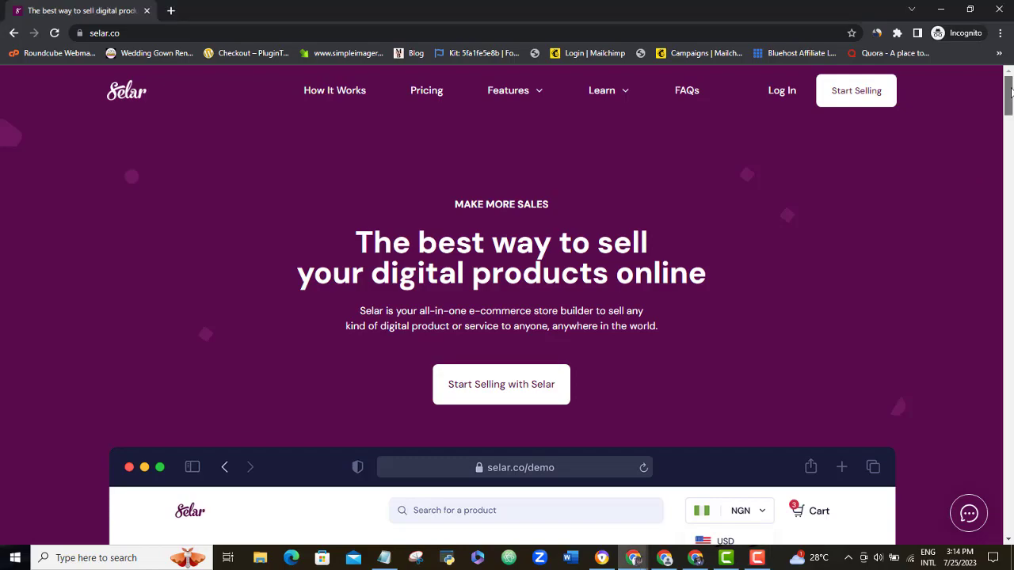
Step: Load the Selar homepage at selar.co in the new Chrome tab
{"action": "left_click_drag", "start_coordinate": [1011, 93], "coordinate": [1012, 515]}
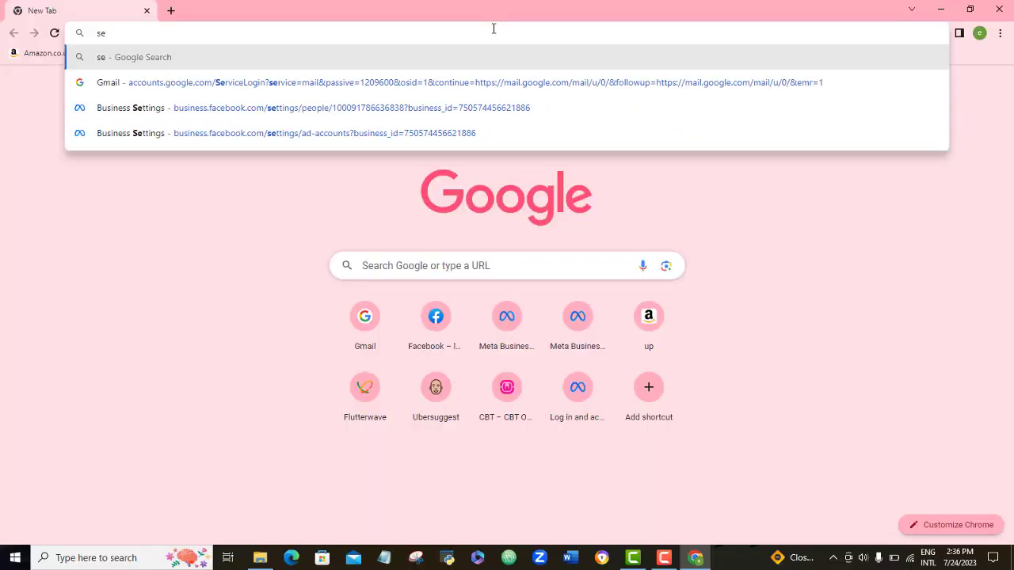
{"action": "type", "text": "lar.co"}
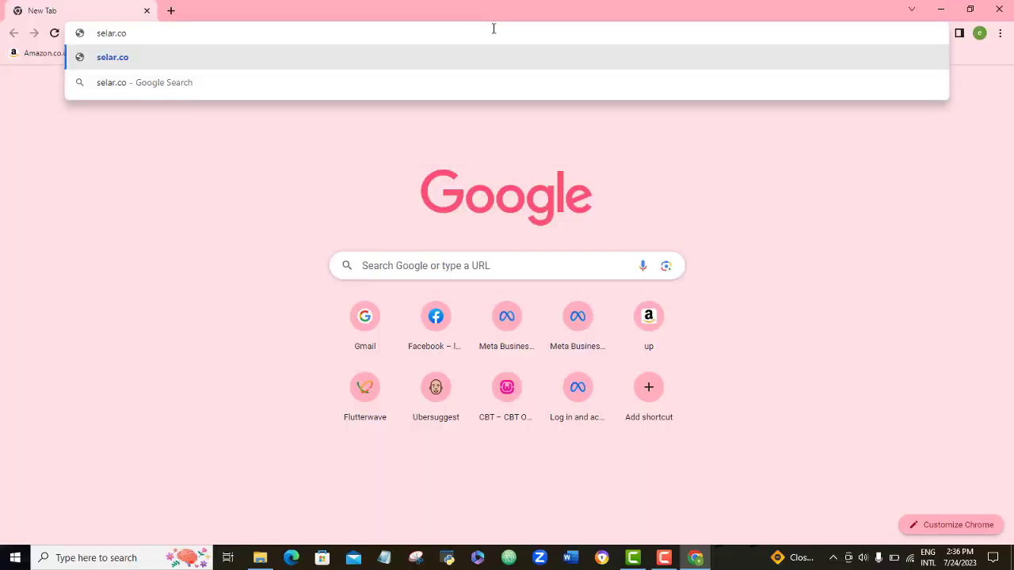
{"action": "key", "text": "Return"}
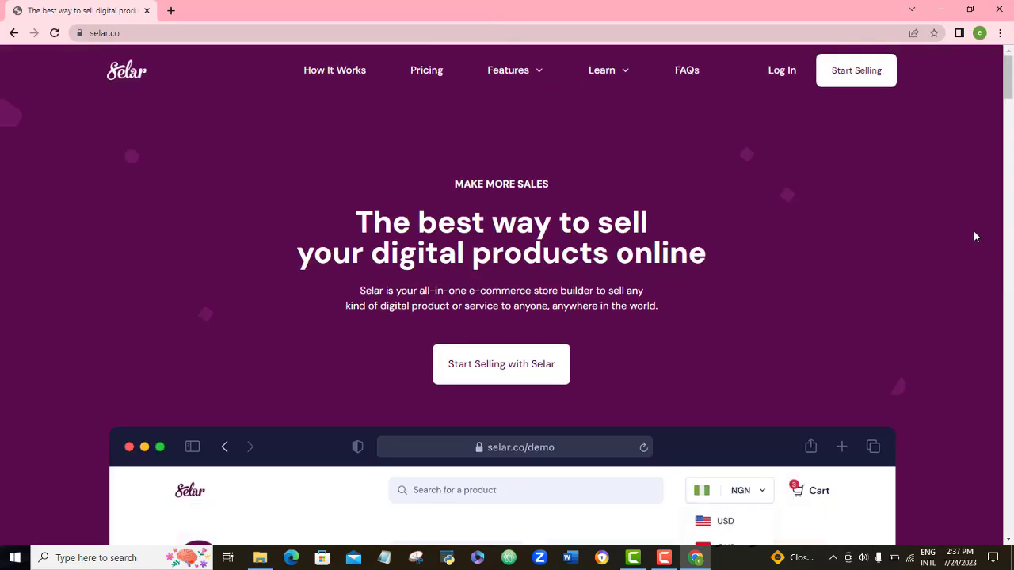
Step: Start selling on Selar and fill in the account e-mail and full name
{"action": "left_click", "coordinate": [867, 79]}
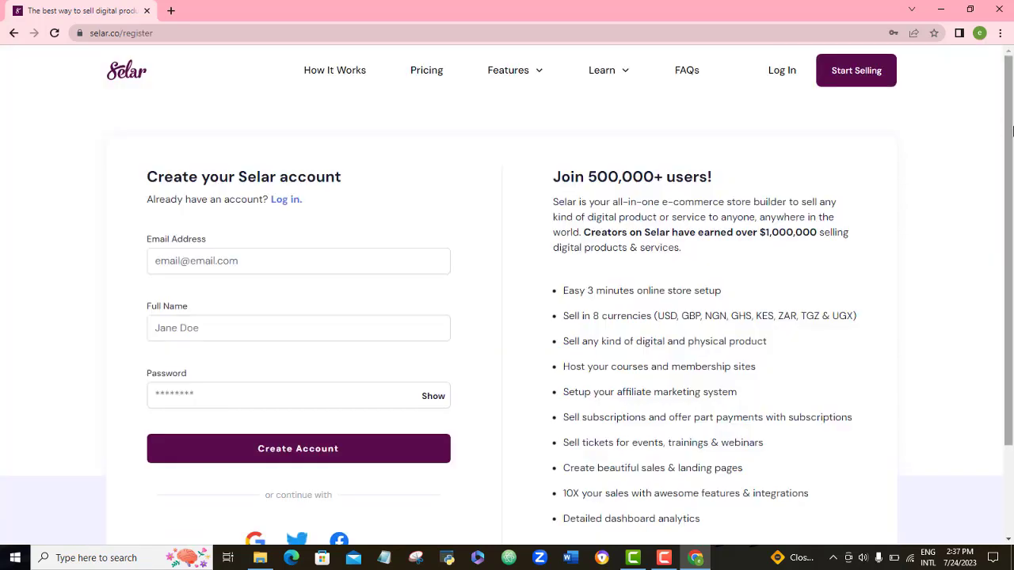
{"action": "scroll", "coordinate": [1013, 160], "scroll_direction": "down", "scroll_amount": 1}
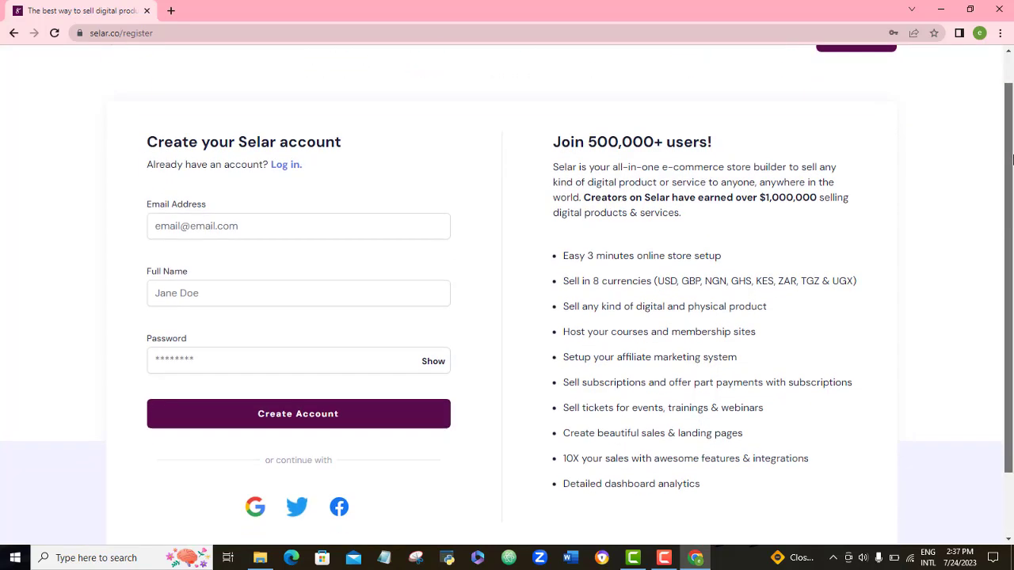
{"action": "left_click", "coordinate": [178, 226]}
{"action": "left_click", "coordinate": [246, 270]}
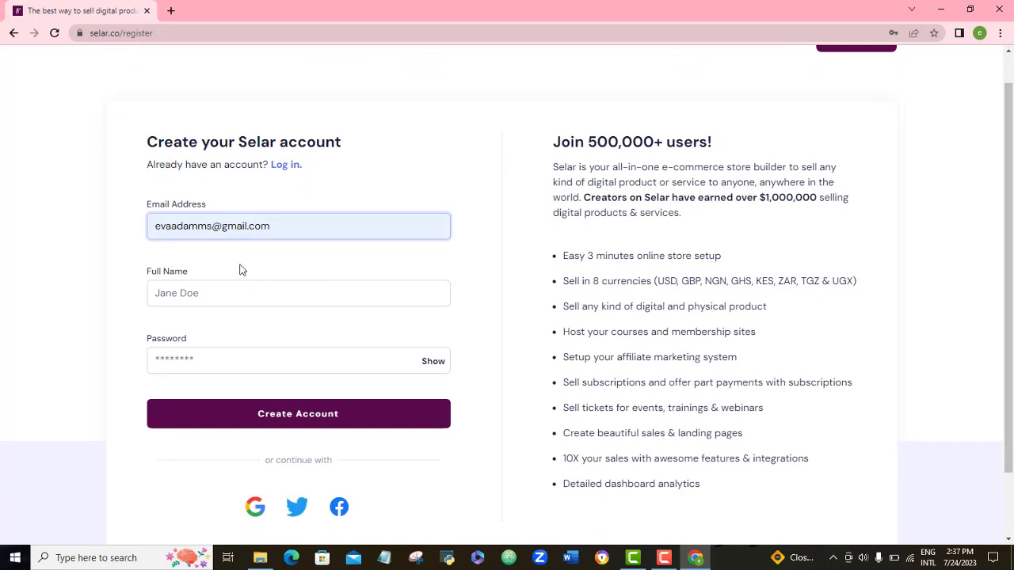
{"action": "left_click", "coordinate": [182, 293]}
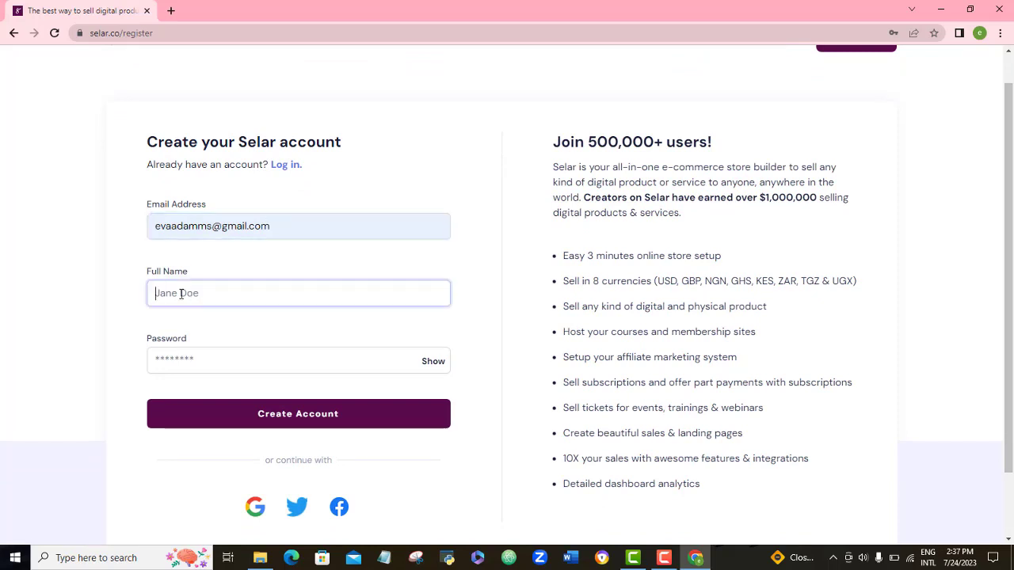
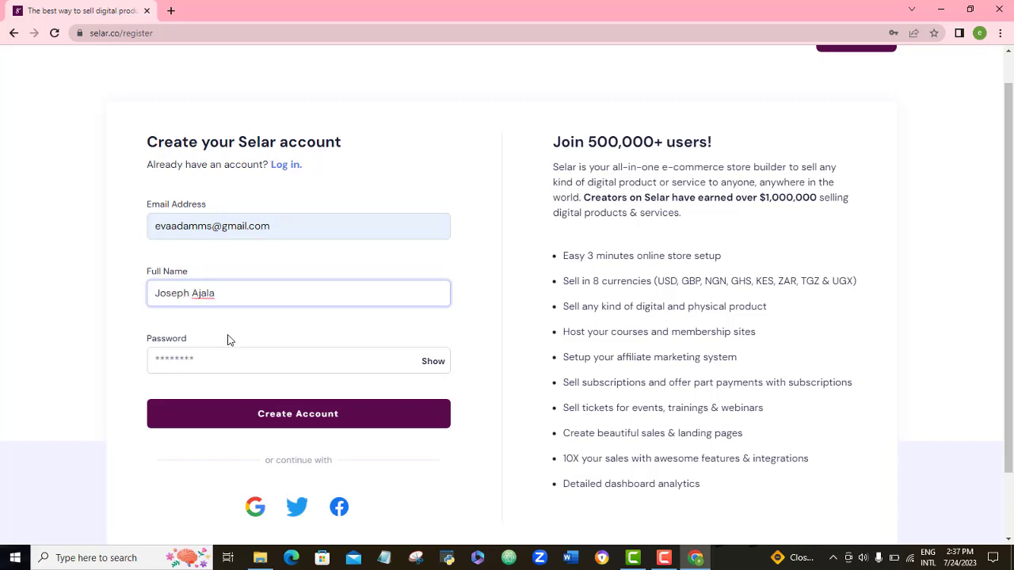
Step: Enter the account password and create the account
{"action": "left_click", "coordinate": [194, 359]}
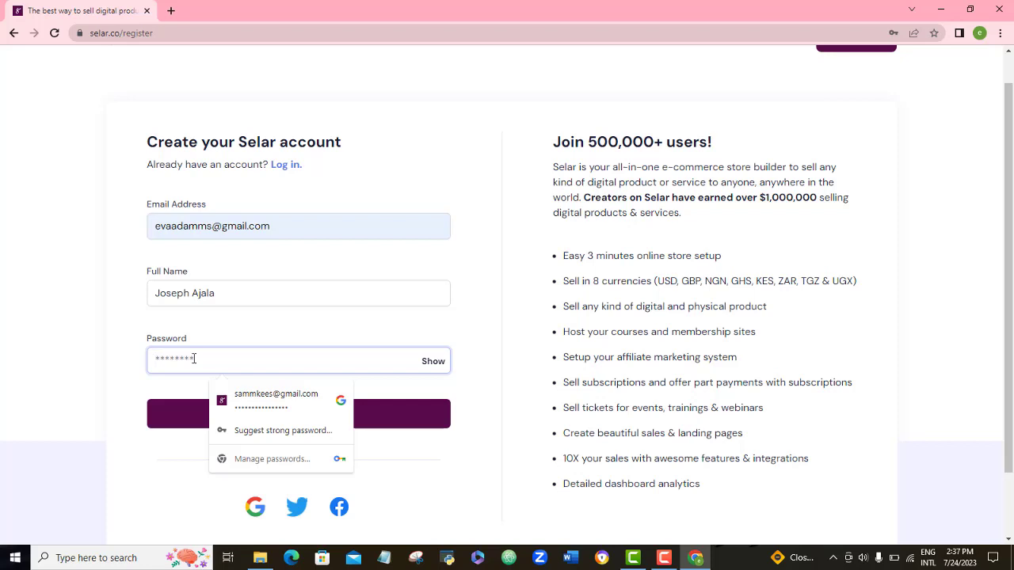
{"action": "type", "text": "•••••••••"}
{"action": "left_click", "coordinate": [531, 435]}
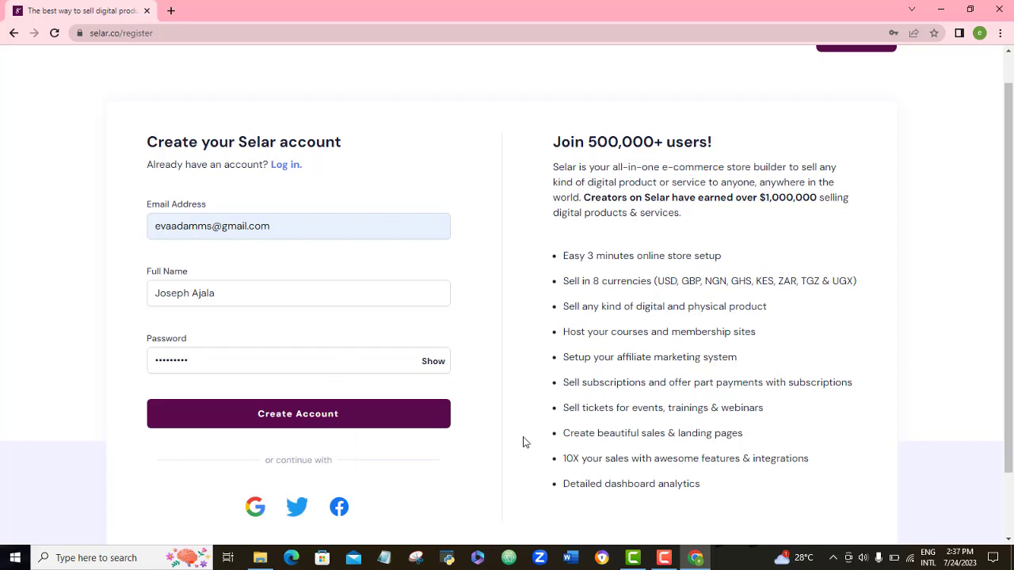
{"action": "left_click", "coordinate": [331, 421]}
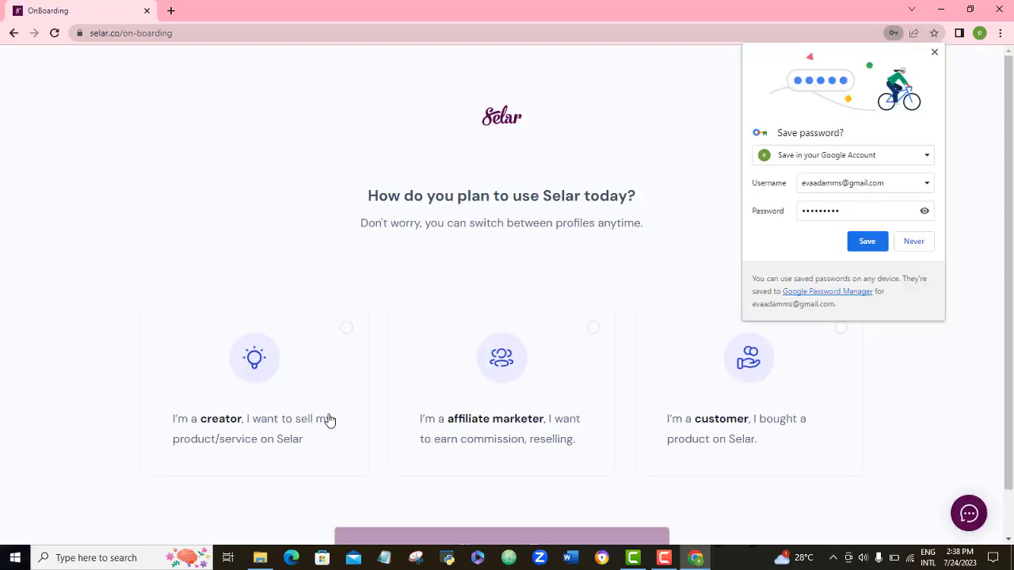
Step: Save the new login in Chrome and continue with the creator profile
{"action": "left_click", "coordinate": [867, 240]}
{"action": "scroll", "coordinate": [1012, 147], "scroll_direction": "down", "scroll_amount": 1}
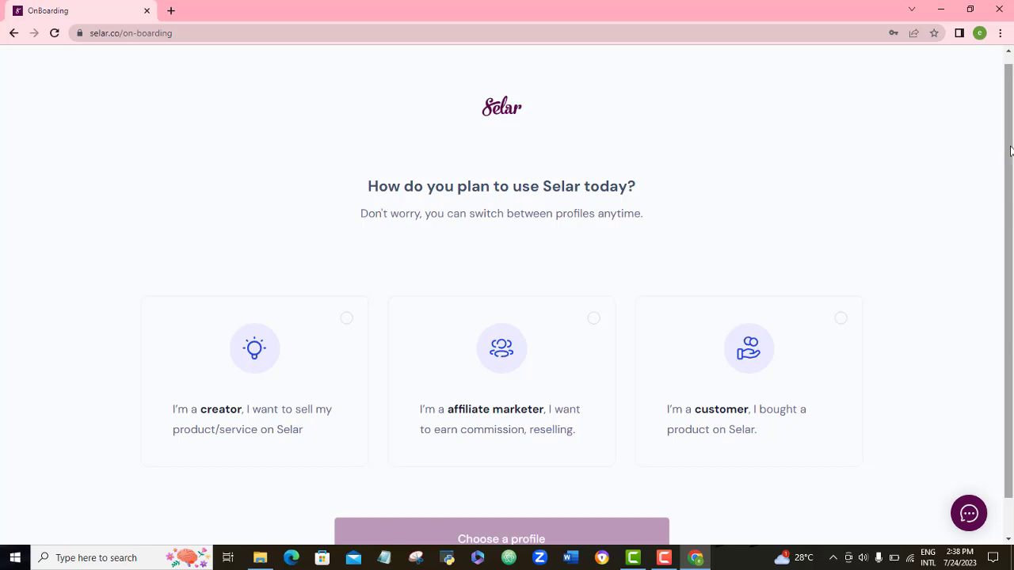
{"action": "scroll", "coordinate": [1010, 150], "scroll_direction": "down", "scroll_amount": 2}
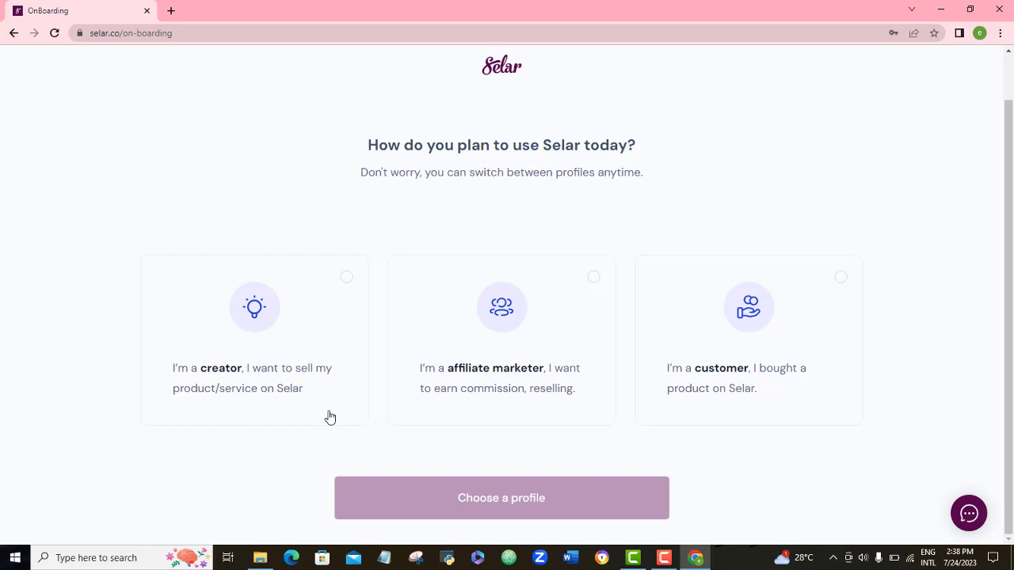
{"action": "left_click", "coordinate": [279, 384]}
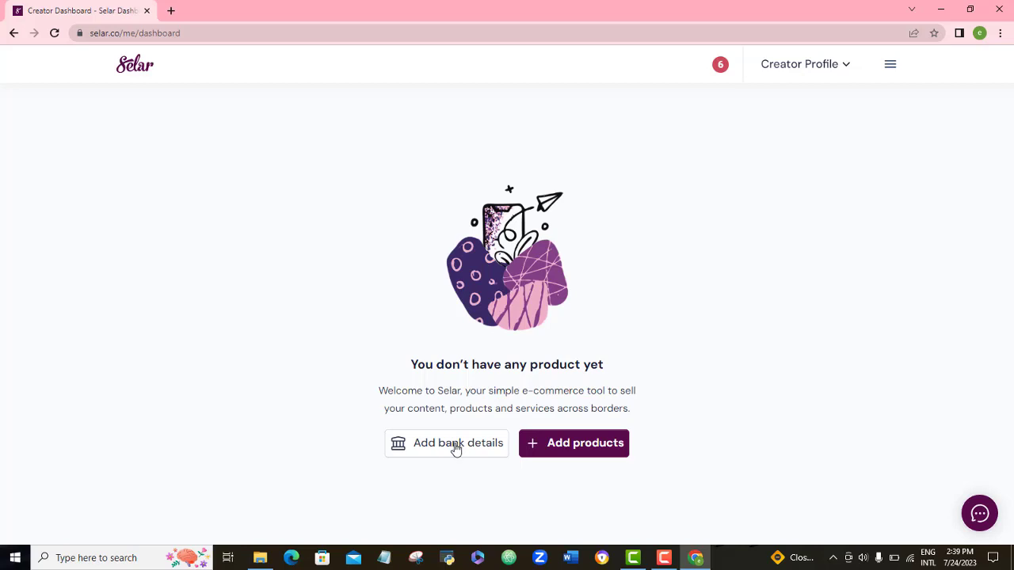
Step: Start the bank details setup and keep Nigeria as the payout country
{"action": "left_click", "coordinate": [456, 446]}
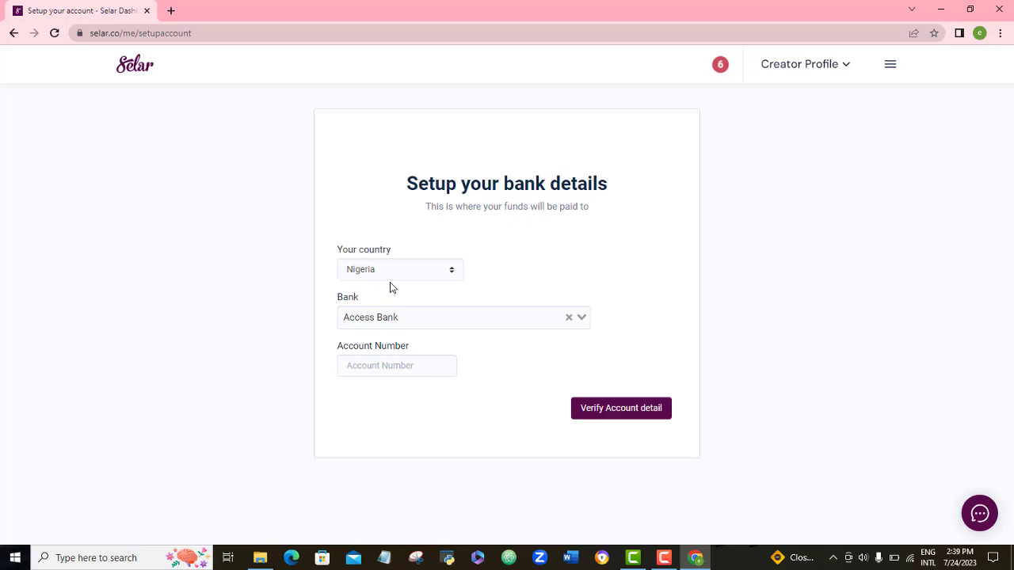
{"action": "left_click", "coordinate": [427, 274]}
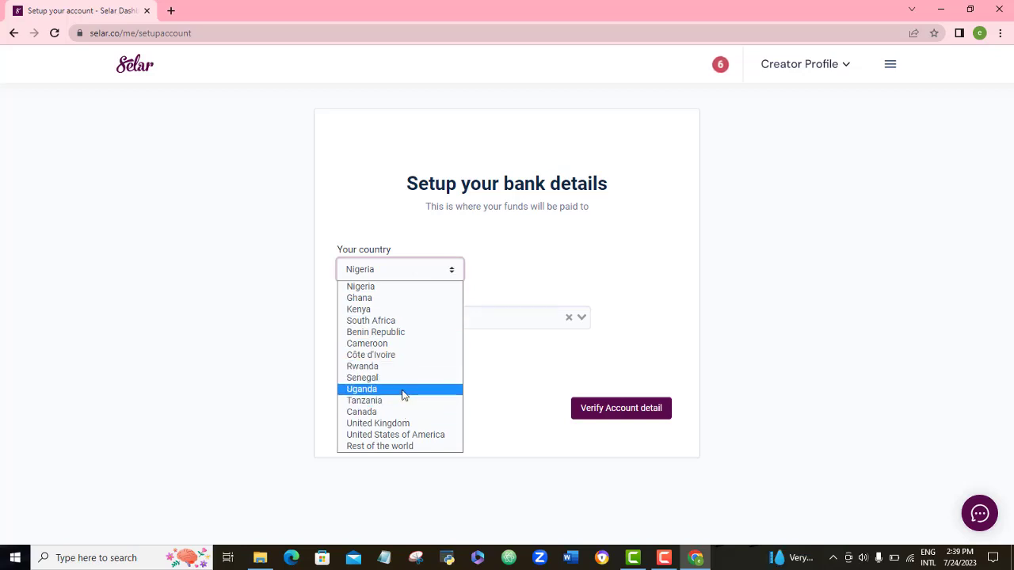
{"action": "key", "text": "Escape"}
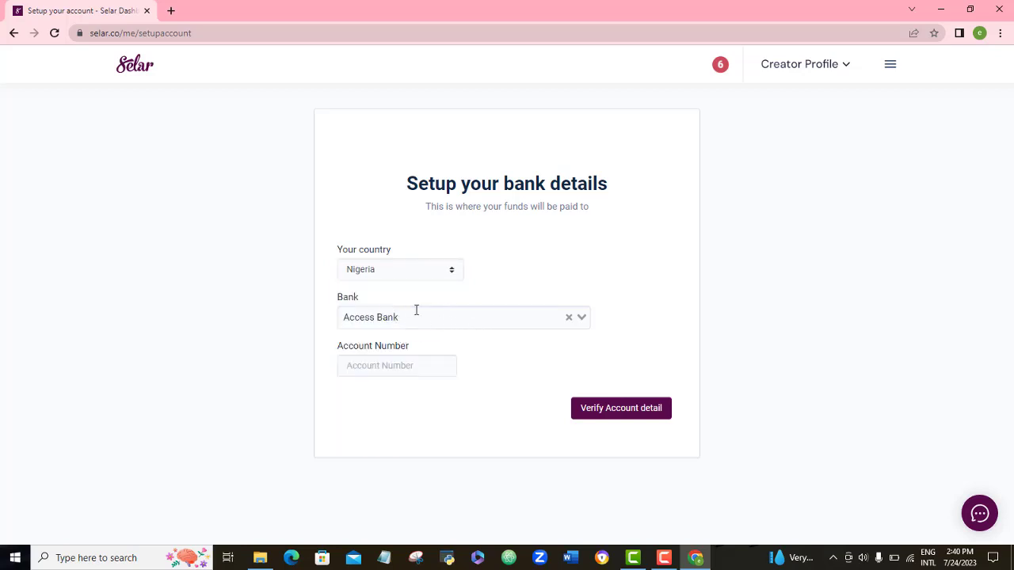
Step: Choose Guaranty Trust Bank and enter the bank account number
{"action": "left_click", "coordinate": [546, 315]}
{"action": "type", "text": "guara"}
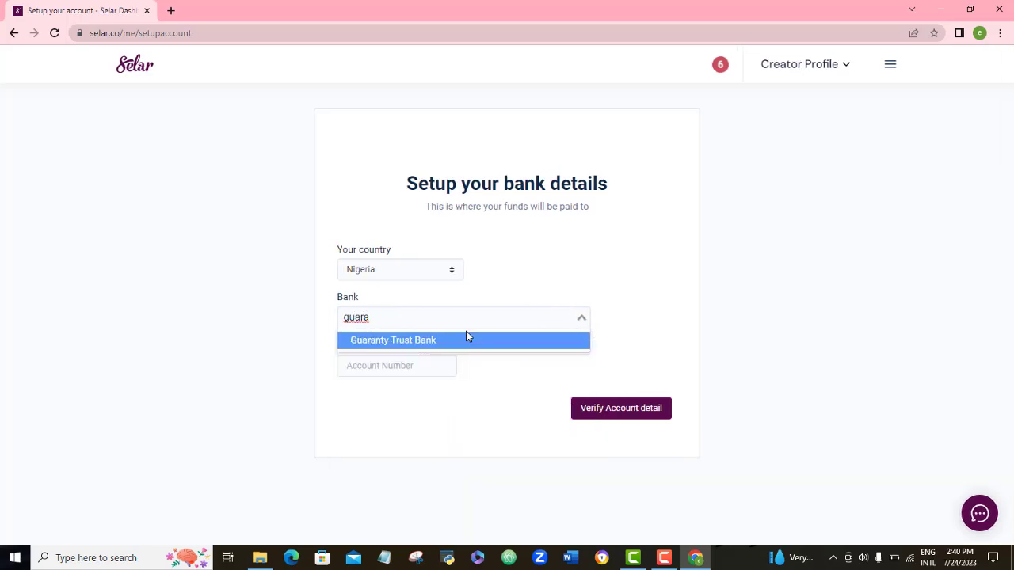
{"action": "left_click", "coordinate": [451, 342]}
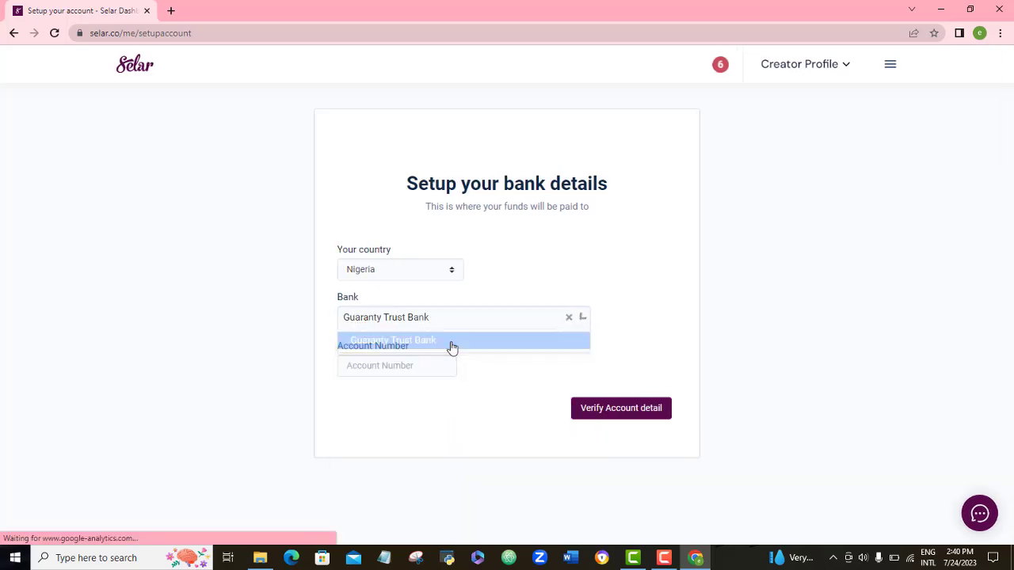
{"action": "left_click", "coordinate": [420, 365]}
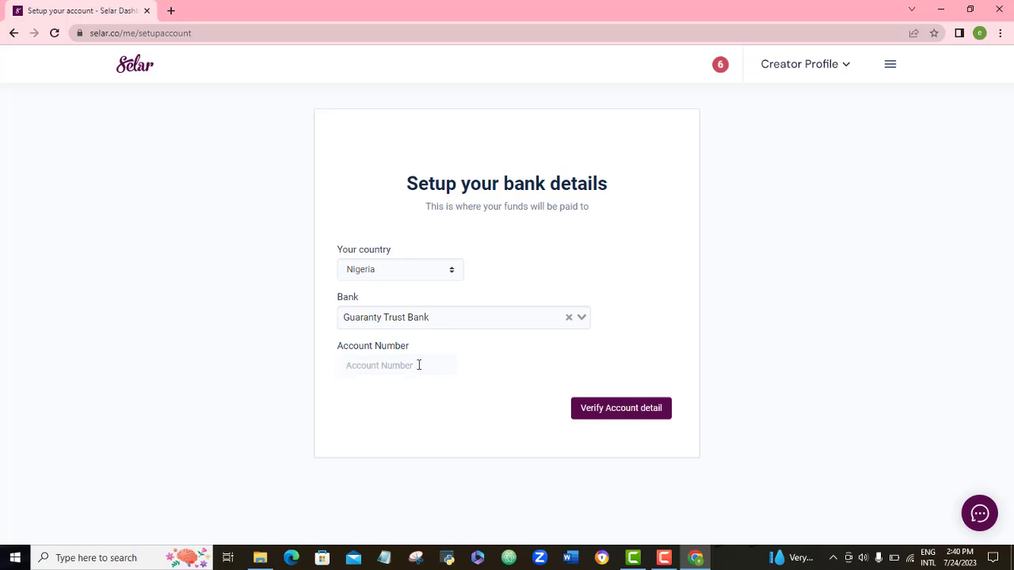
{"action": "type", "text": "0000"}
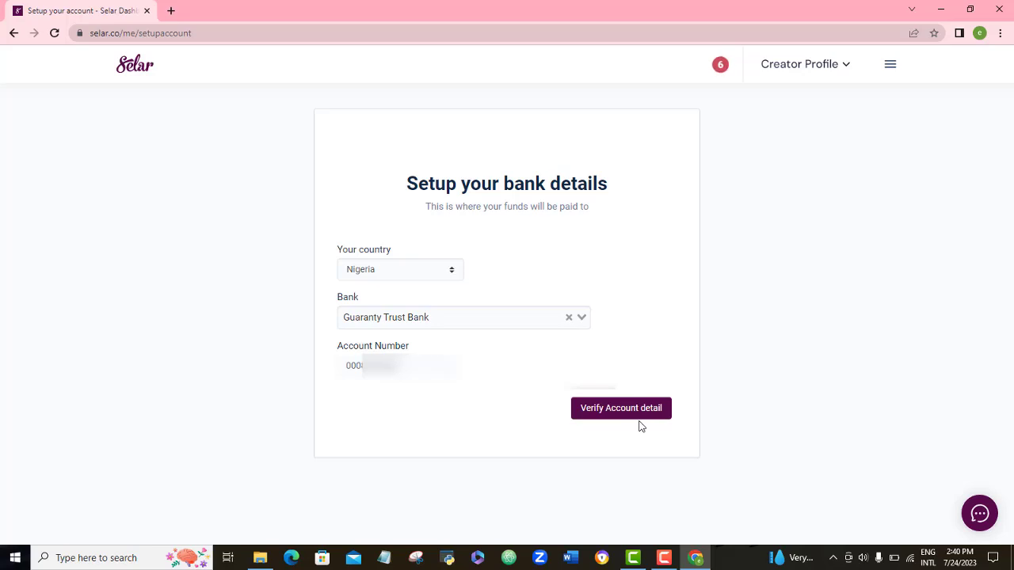
{"action": "left_click", "coordinate": [427, 270]}
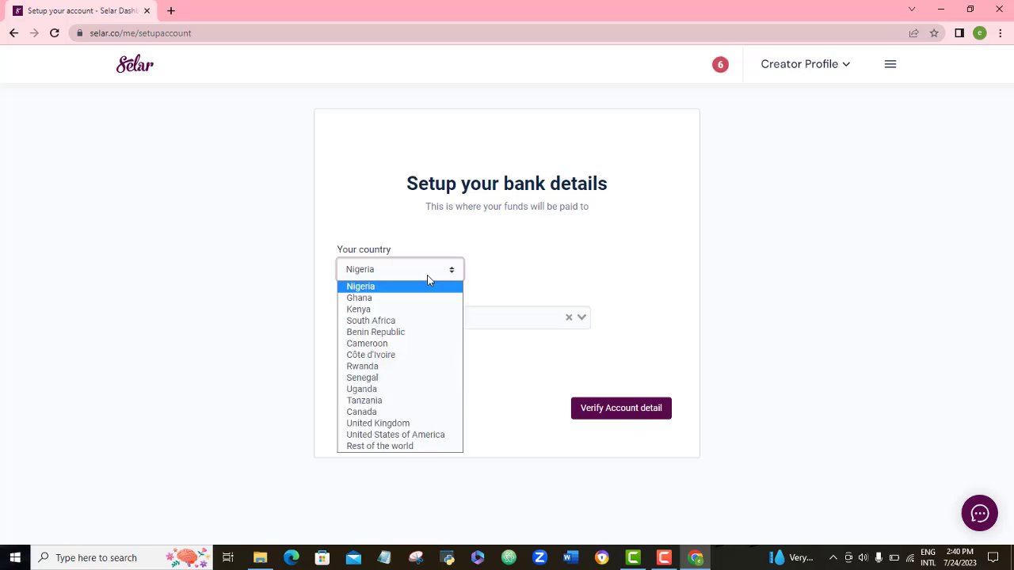
Step: Try Canada, with its PayPal e-mail field, and Rest of the world as payout countries
{"action": "left_click", "coordinate": [400, 438]}
{"action": "left_click", "coordinate": [401, 316]}
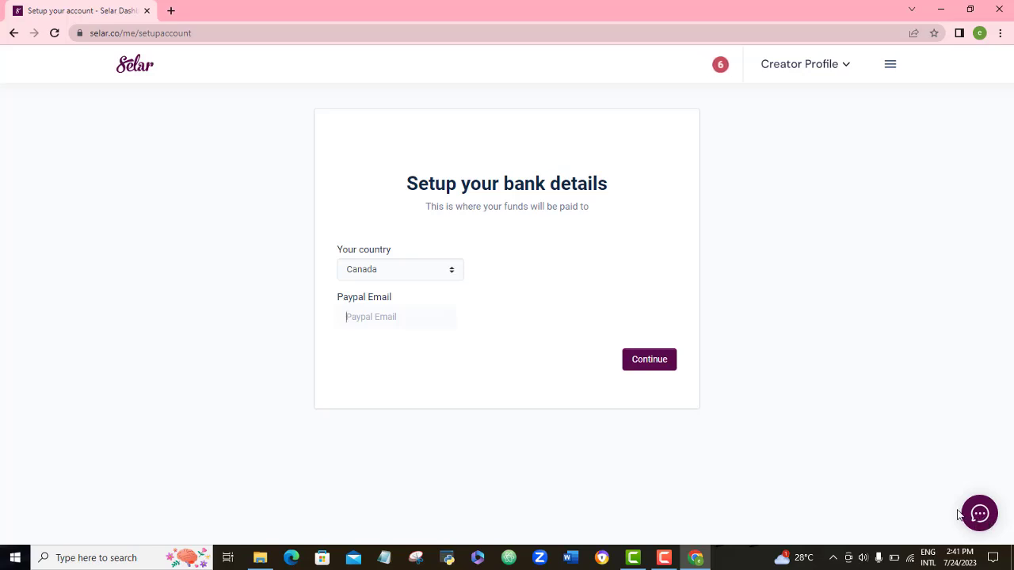
{"action": "left_click", "coordinate": [450, 269]}
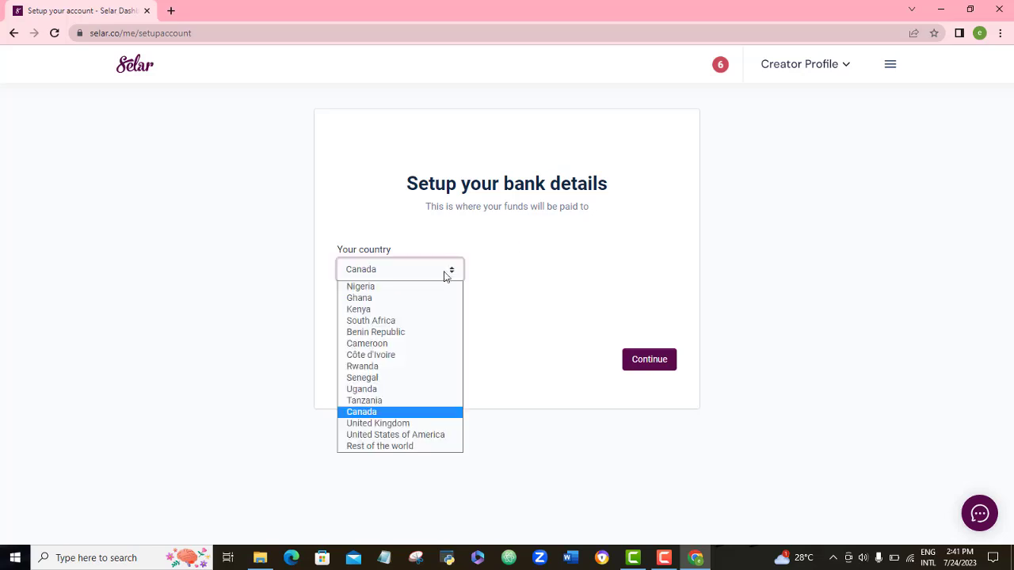
{"action": "left_click", "coordinate": [410, 449]}
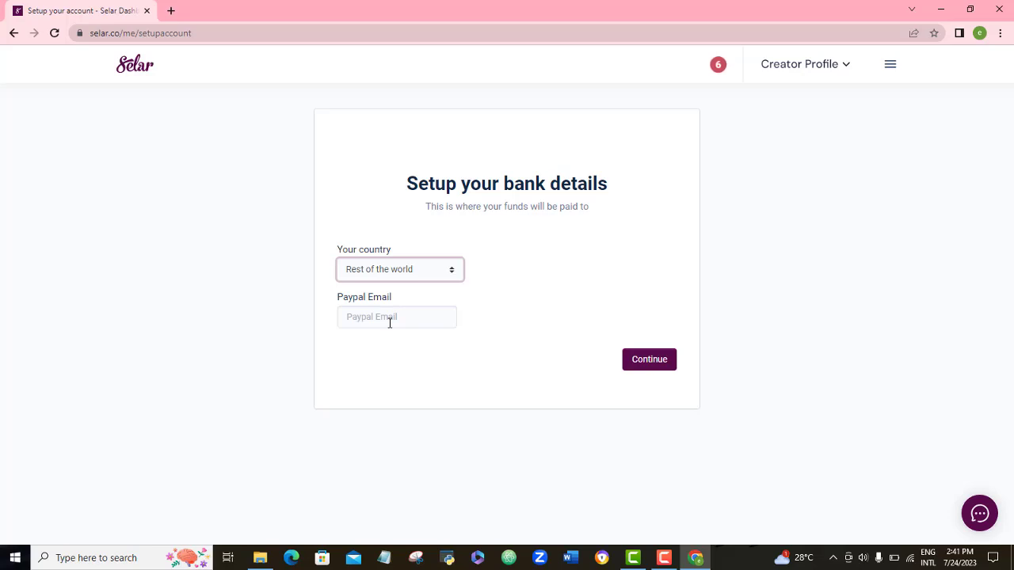
Step: Switch back to Nigeria with Guaranty Trust Bank, then verify and submit the bank details
{"action": "left_click", "coordinate": [432, 275]}
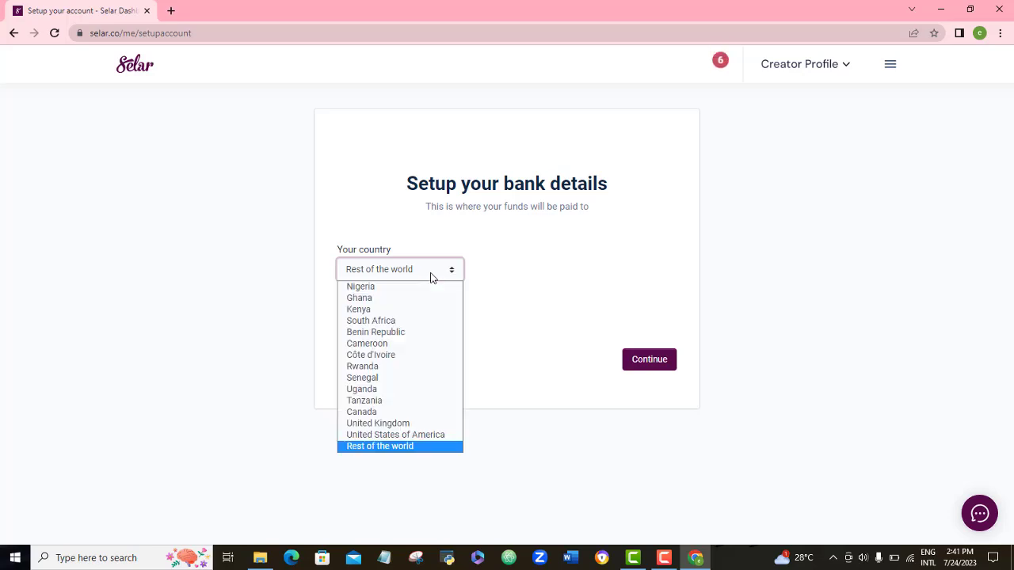
{"action": "left_click", "coordinate": [396, 287]}
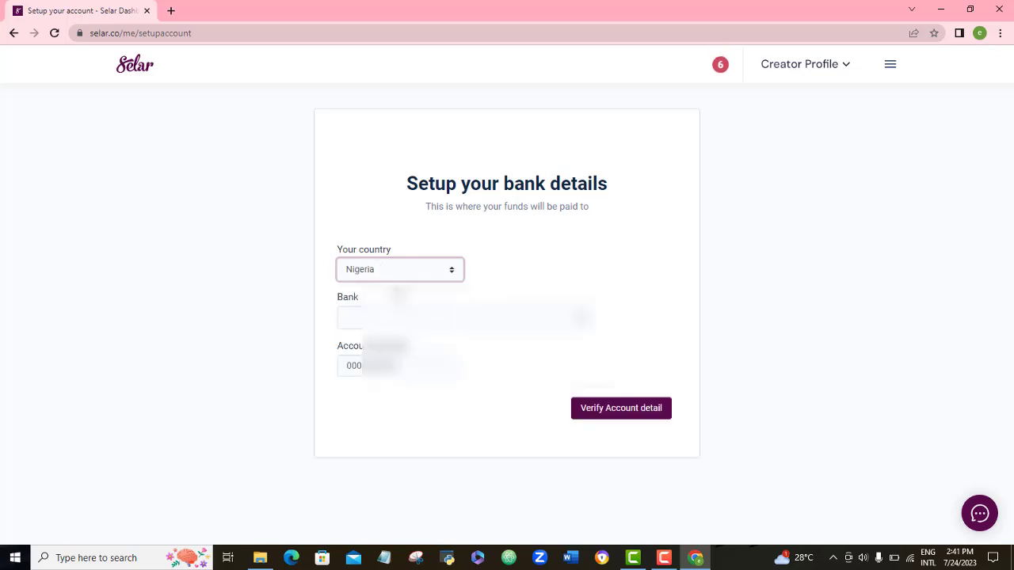
{"action": "left_click", "coordinate": [396, 317]}
{"action": "type", "text": "Gua"}
{"action": "key", "text": "Return"}
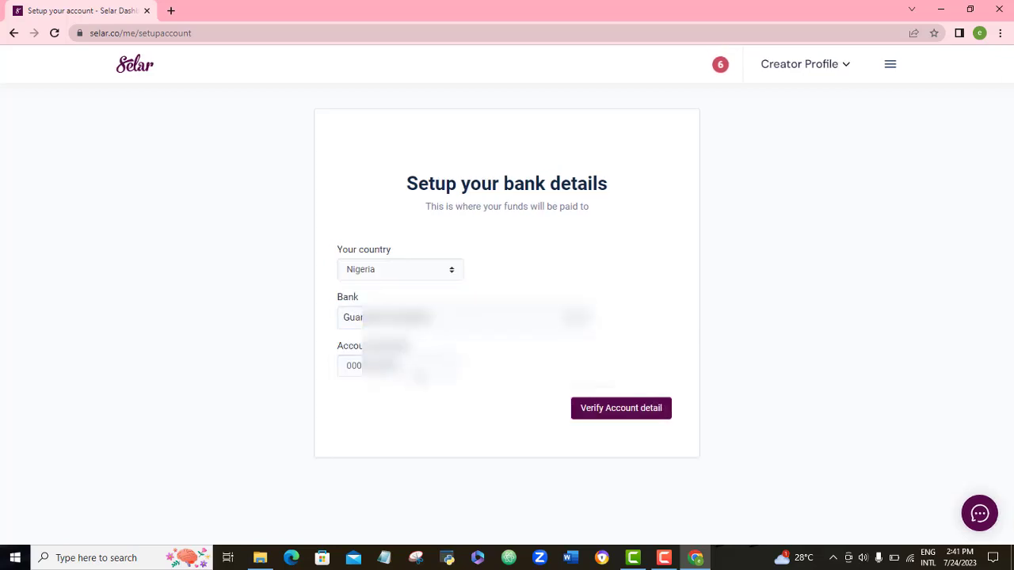
{"action": "left_click", "coordinate": [634, 414]}
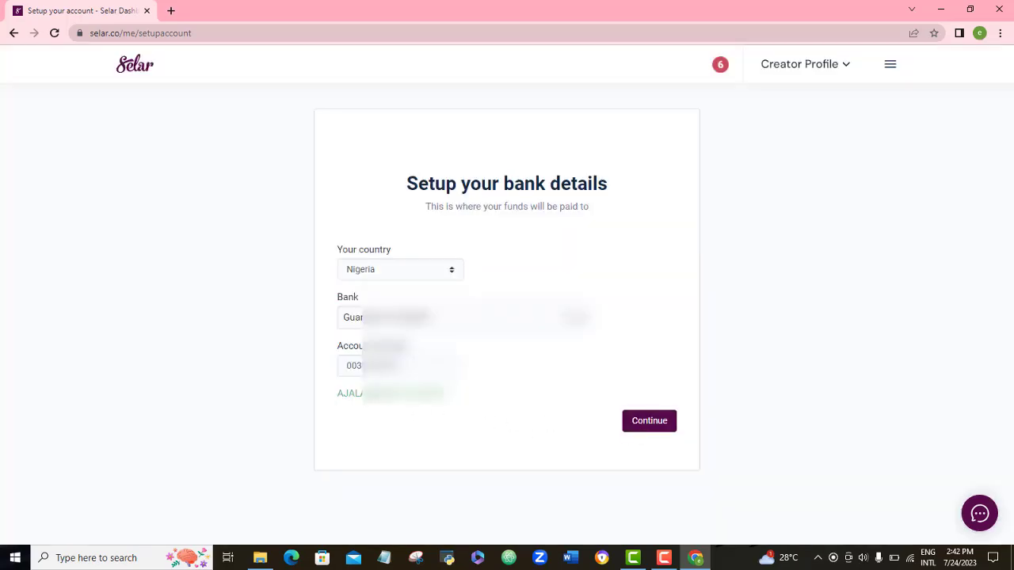
{"action": "left_click", "coordinate": [664, 423]}
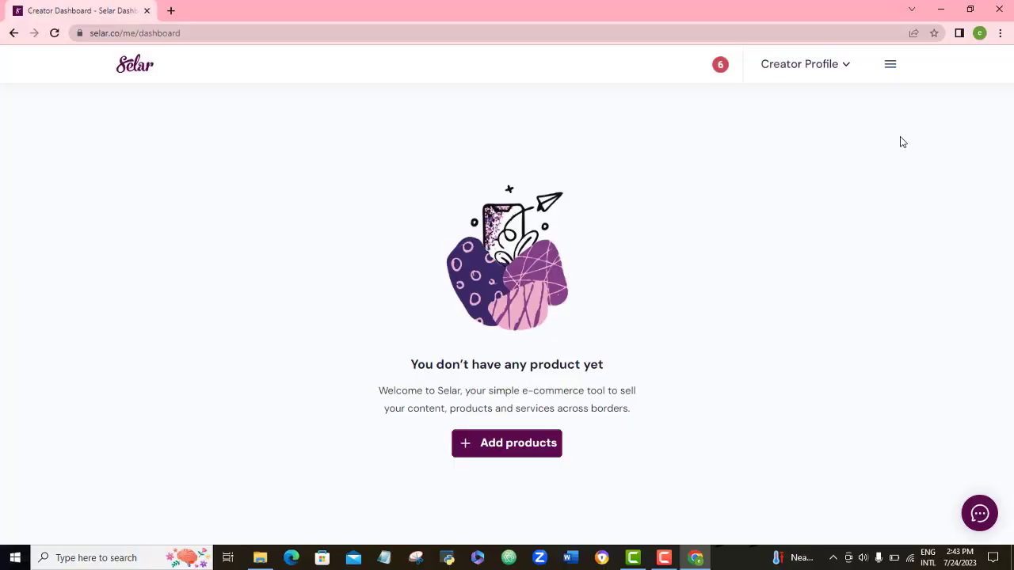
Step: Go to General Store Settings under Settings in the dashboard menu
{"action": "left_click", "coordinate": [888, 68]}
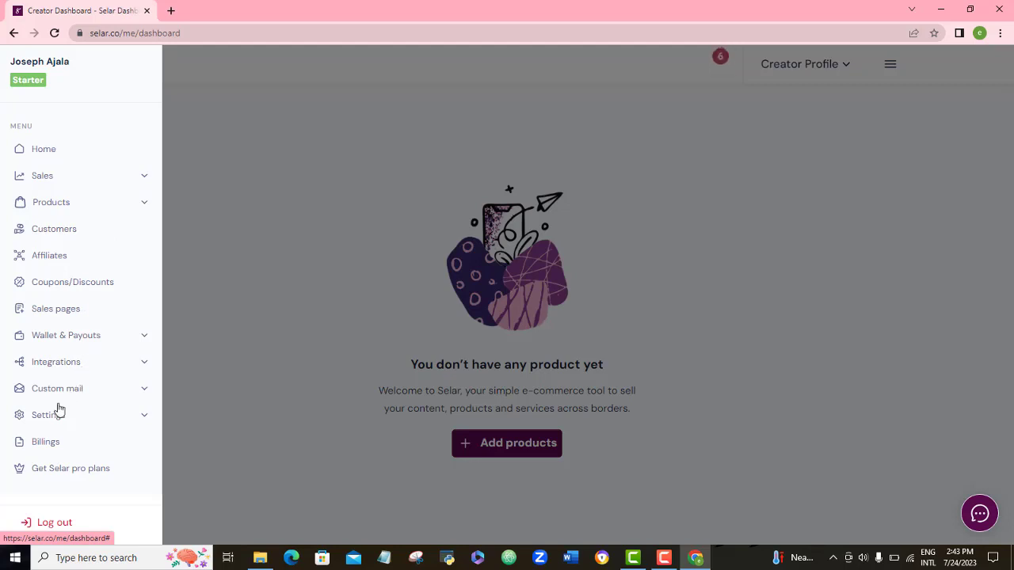
{"action": "left_click", "coordinate": [144, 417]}
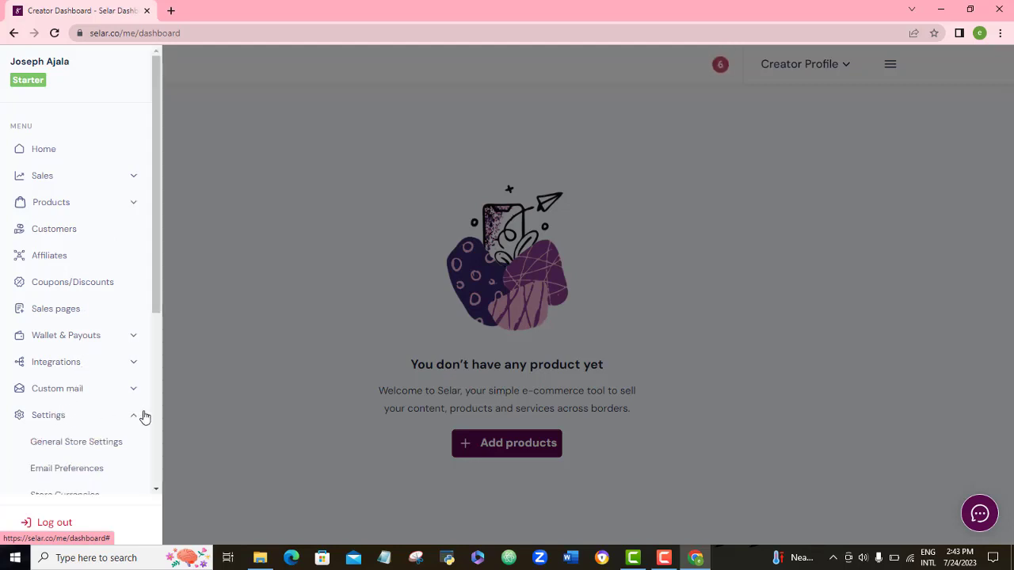
{"action": "left_click_drag", "start_coordinate": [157, 295], "coordinate": [157, 360]}
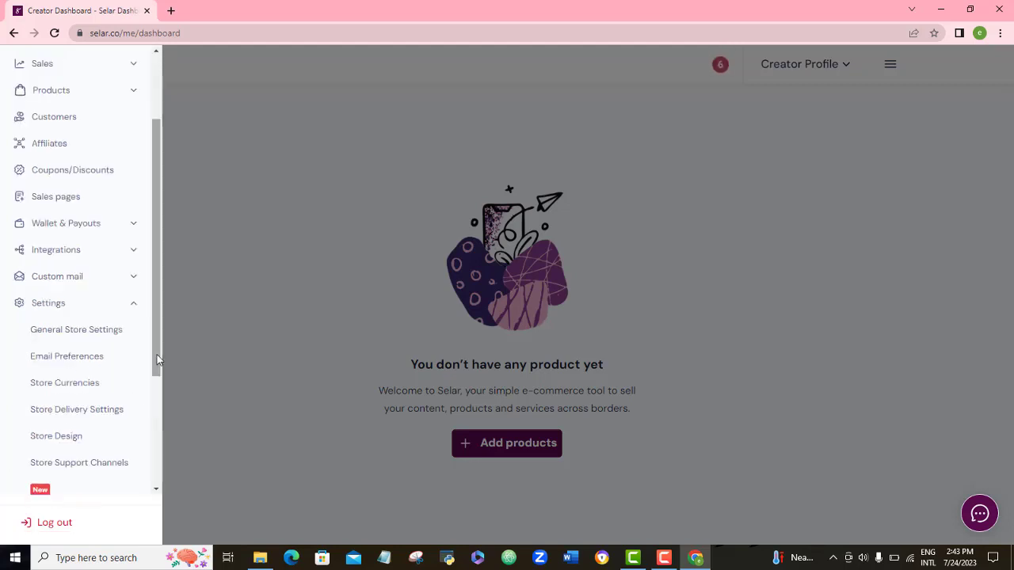
{"action": "left_click", "coordinate": [79, 331]}
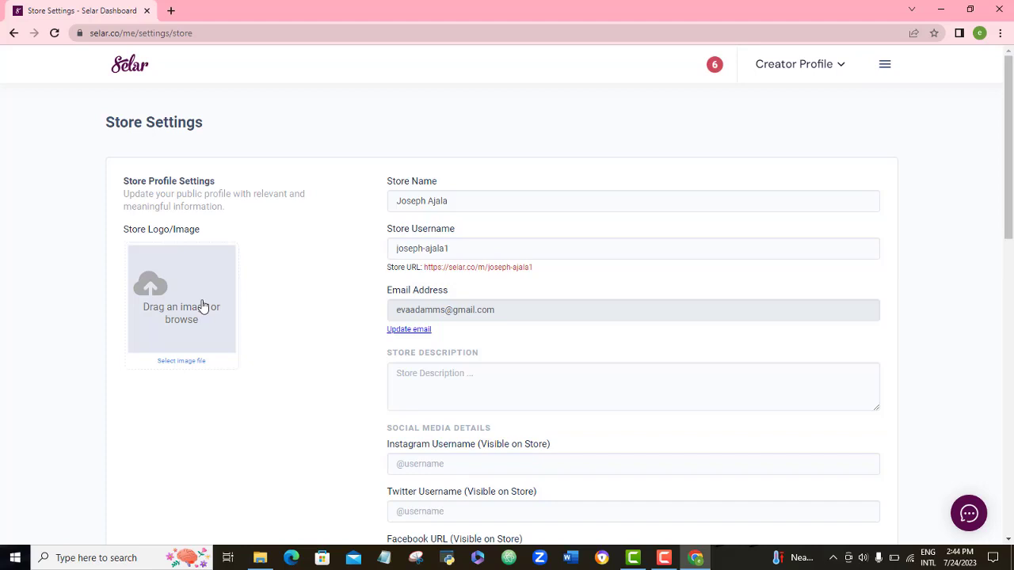
Step: Upload the Ubersuggest thumbnail image as the store logo and focus the store description
{"action": "left_click", "coordinate": [203, 307]}
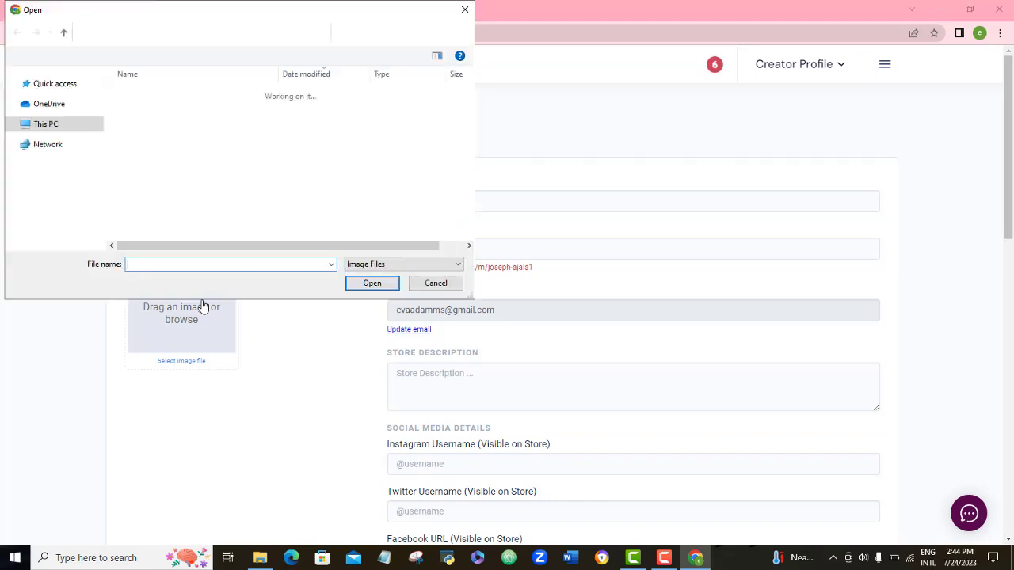
{"action": "double_click", "coordinate": [179, 151]}
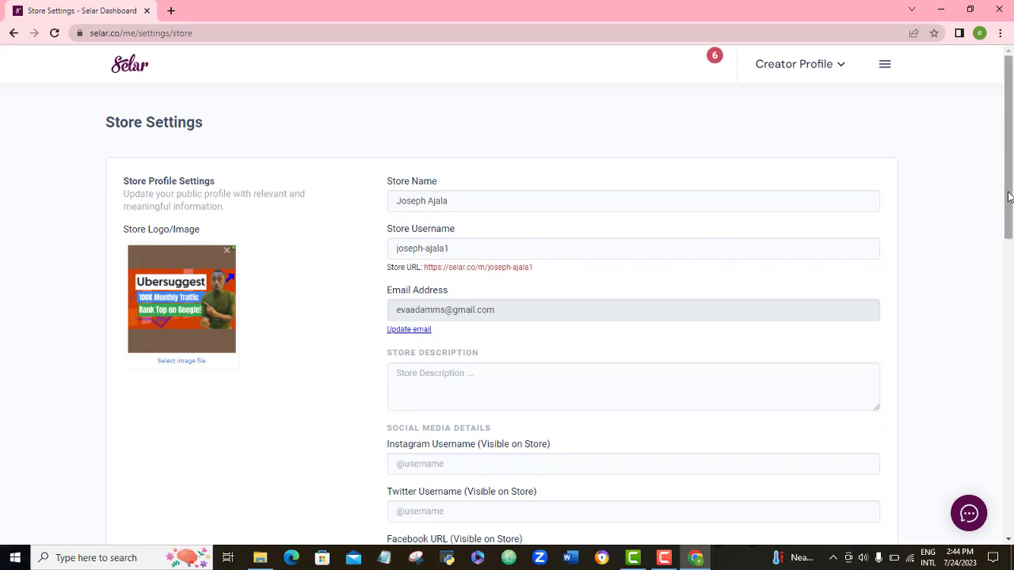
{"action": "left_click_drag", "start_coordinate": [1011, 192], "coordinate": [1011, 228]}
{"action": "left_click", "coordinate": [464, 278]}
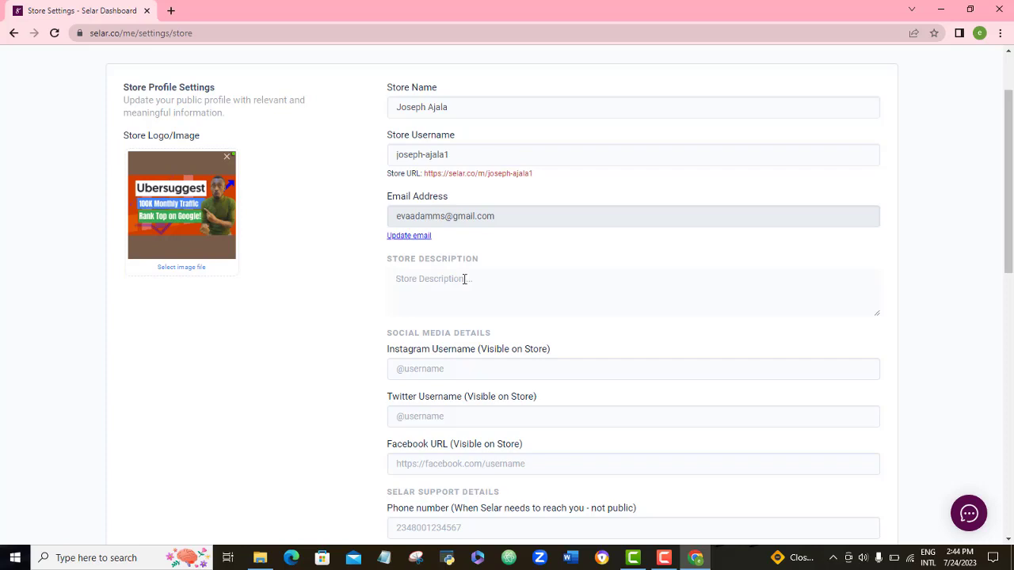
{"action": "left_click", "coordinate": [464, 278]}
Step: Paste the Instagram username and copy the Facebook page URL from the address bar
{"action": "left_click_drag", "start_coordinate": [1012, 222], "coordinate": [1011, 285]}
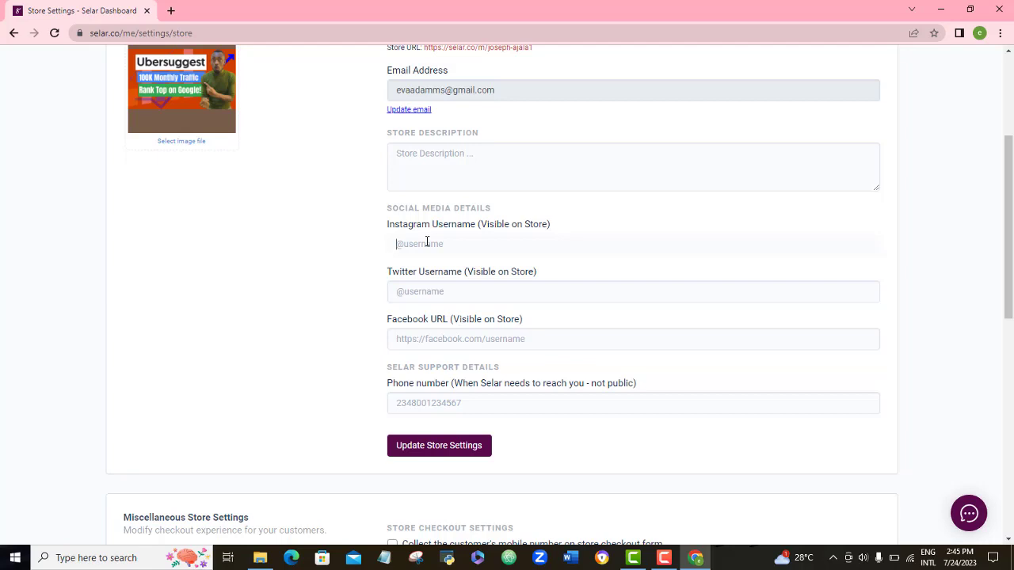
{"action": "type", "text": "@samuel_circles"}
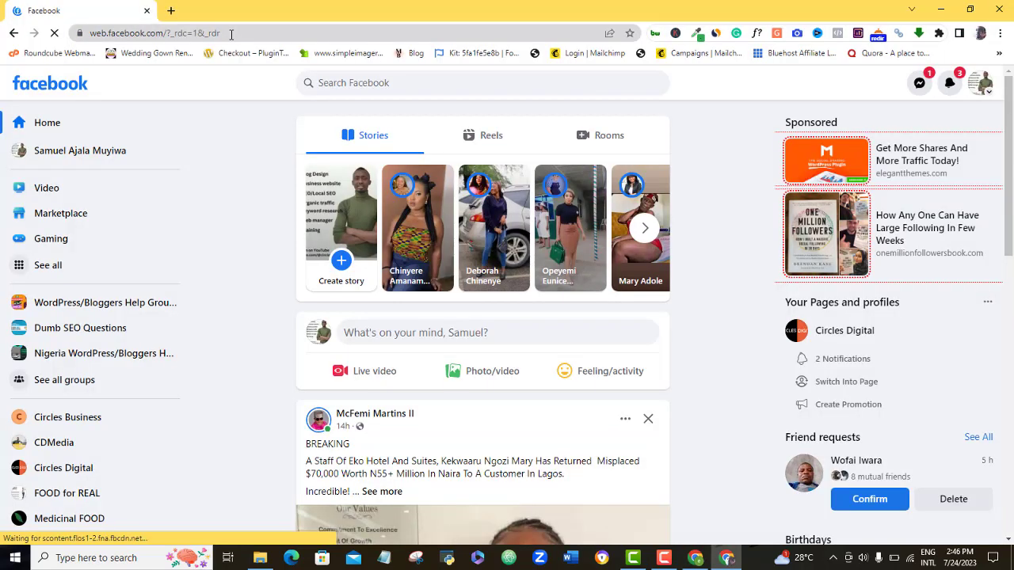
{"action": "left_click_drag", "start_coordinate": [222, 33], "coordinate": [79, 33]}
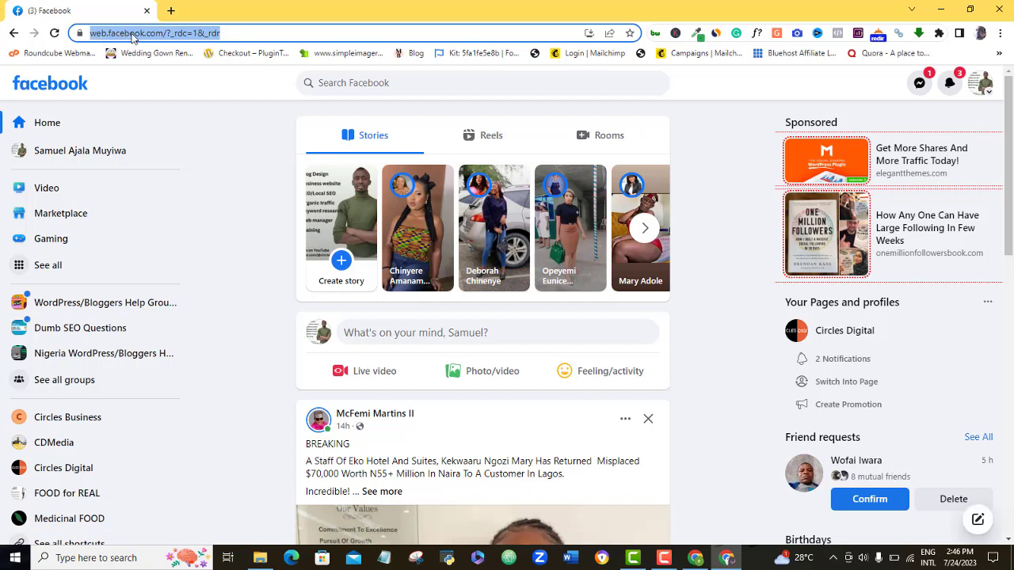
{"action": "right_click", "coordinate": [132, 37]}
{"action": "left_click", "coordinate": [170, 98]}
Step: Paste the Facebook URL and support phone number, then update the store settings
{"action": "left_click", "coordinate": [696, 557]}
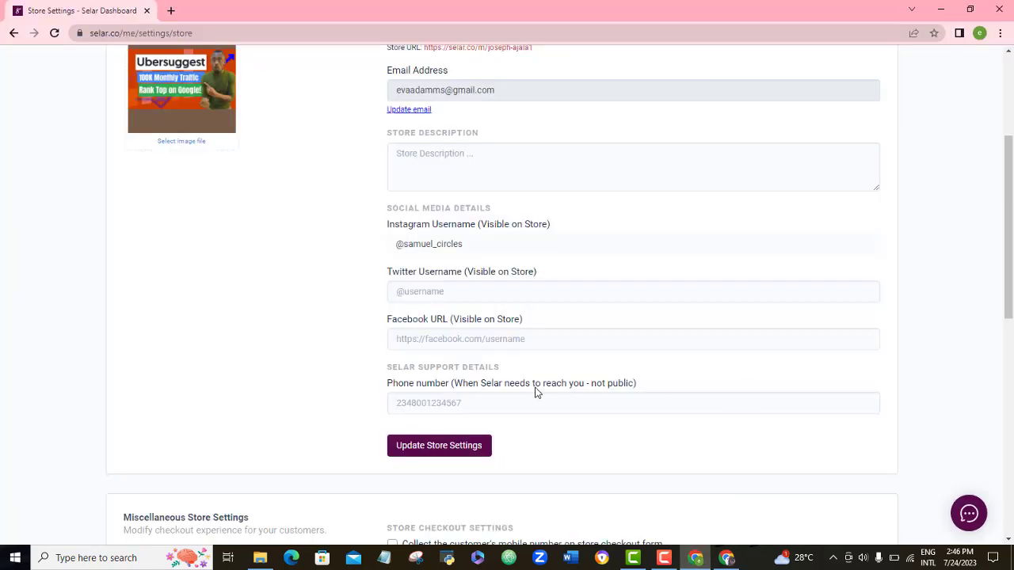
{"action": "left_click", "coordinate": [509, 339]}
{"action": "key", "text": "ctrl+v"}
{"action": "left_click", "coordinate": [450, 408]}
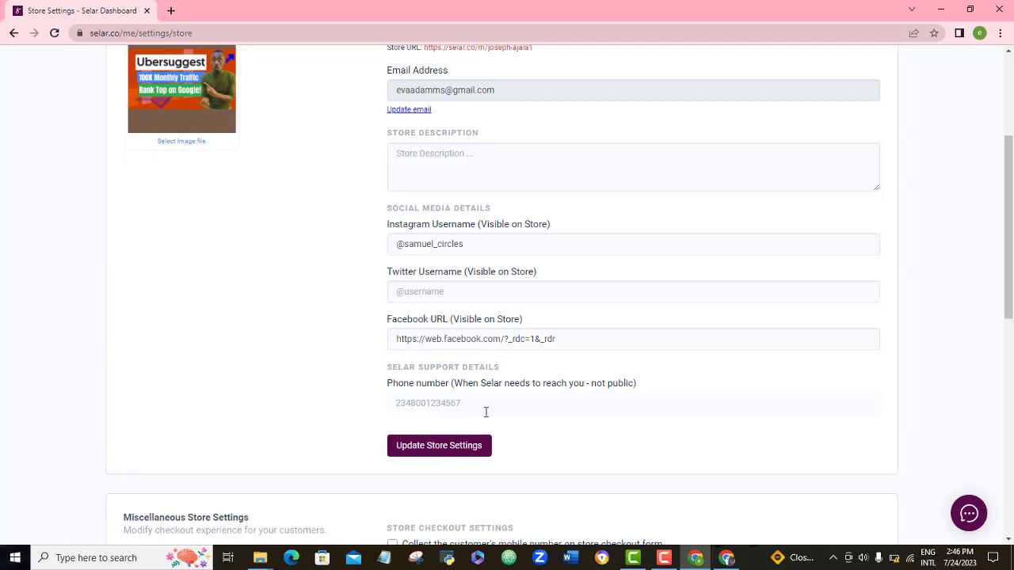
{"action": "key", "text": "ctrl+v"}
{"action": "left_click", "coordinate": [443, 448]}
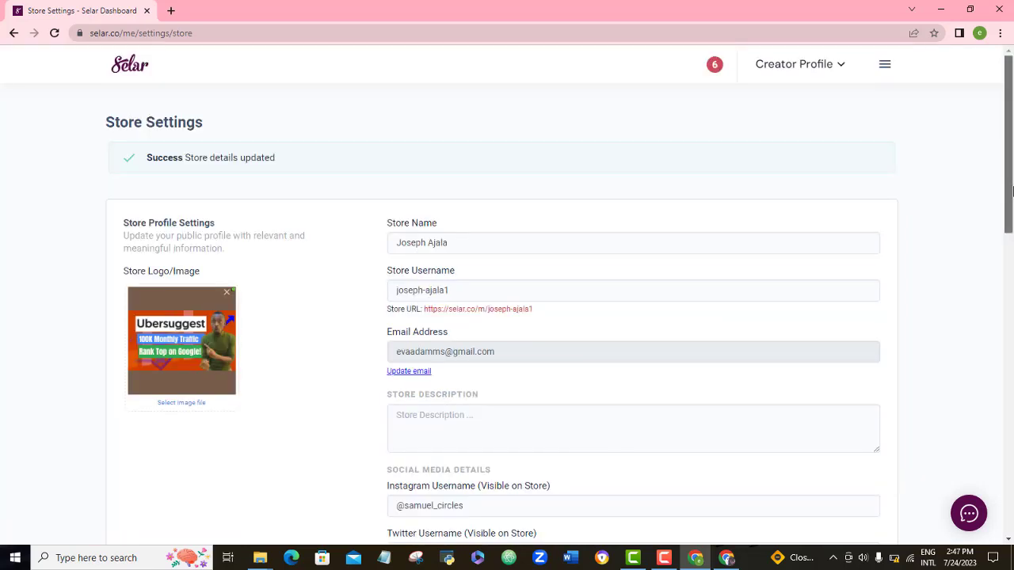
Step: Enable mobile number and address city collection at checkout and save the settings
{"action": "left_click_drag", "start_coordinate": [1012, 190], "coordinate": [1012, 404]}
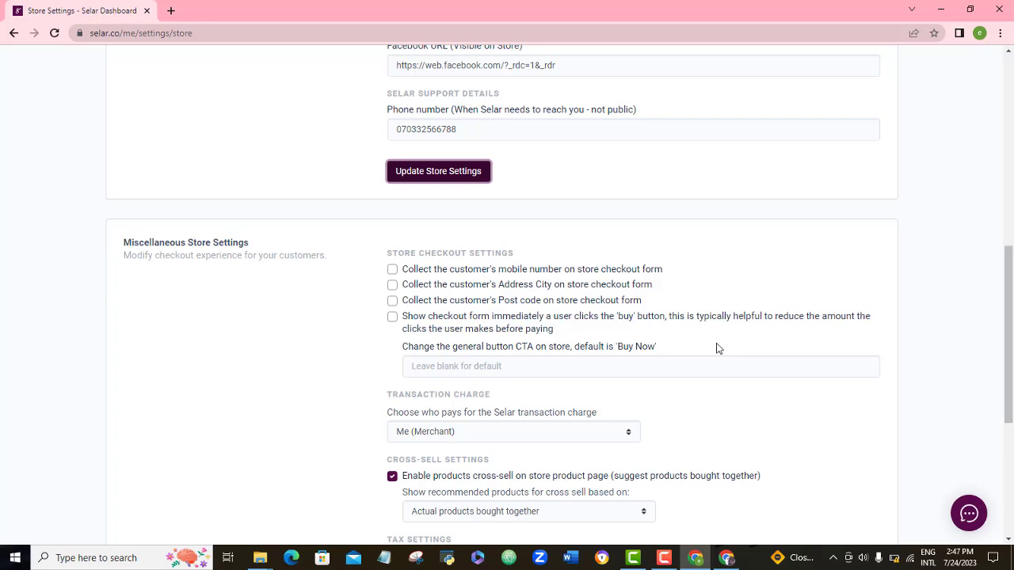
{"action": "left_click", "coordinate": [392, 271]}
{"action": "left_click", "coordinate": [392, 286]}
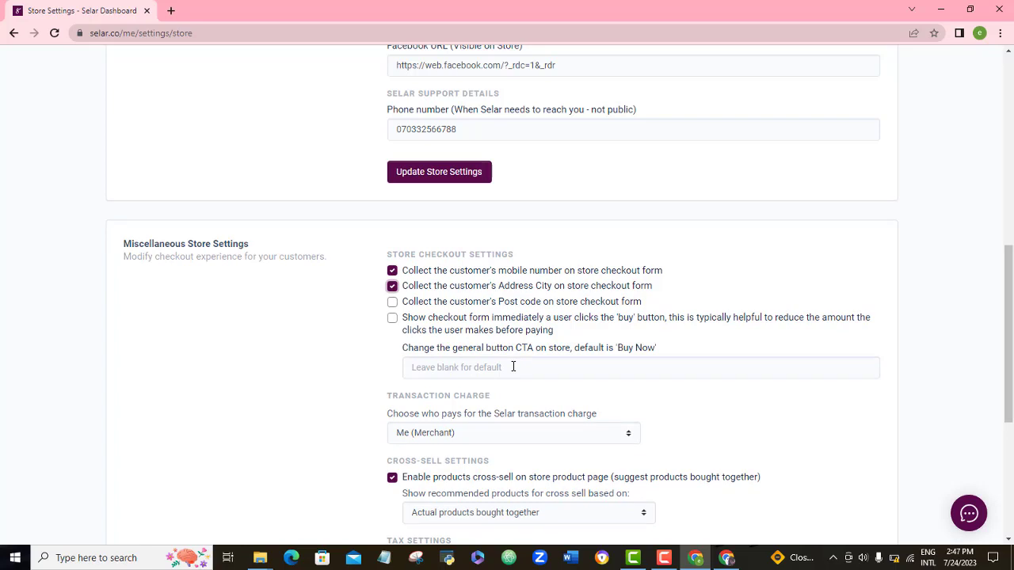
{"action": "scroll", "coordinate": [514, 367], "scroll_direction": "down", "scroll_amount": 1}
{"action": "scroll", "coordinate": [806, 377], "scroll_direction": "down", "scroll_amount": 2}
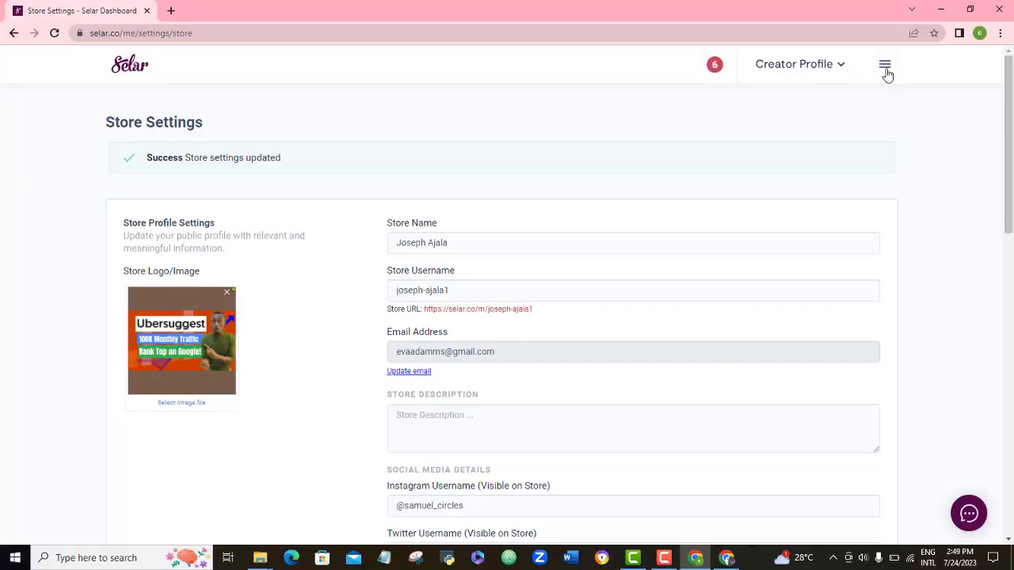
Step: Go to Products > Add Product from the dashboard menu to see the product types
{"action": "left_click", "coordinate": [885, 64]}
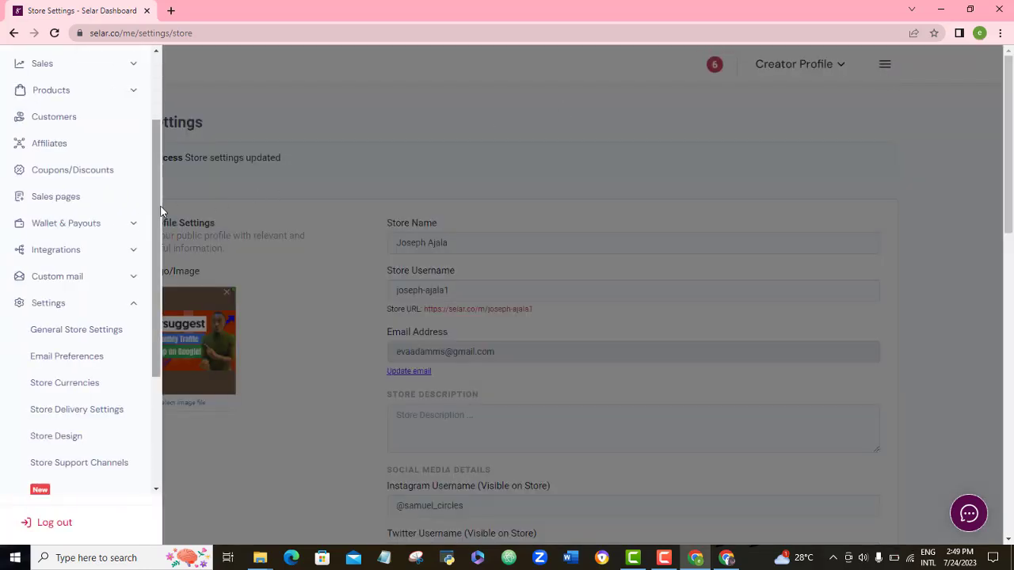
{"action": "scroll", "coordinate": [160, 190], "scroll_direction": "up", "scroll_amount": 2}
{"action": "left_click", "coordinate": [134, 140]}
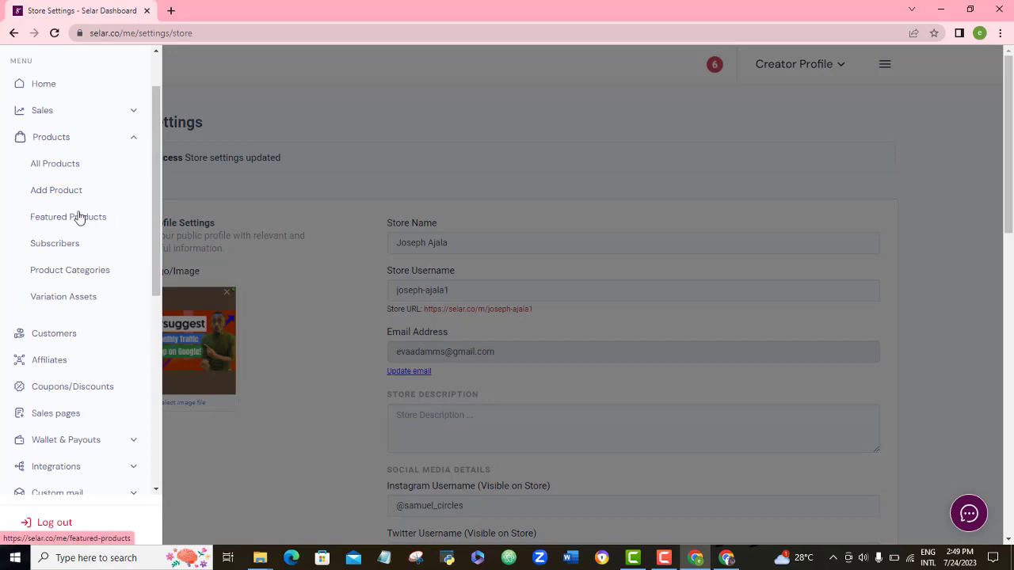
{"action": "left_click", "coordinate": [55, 190]}
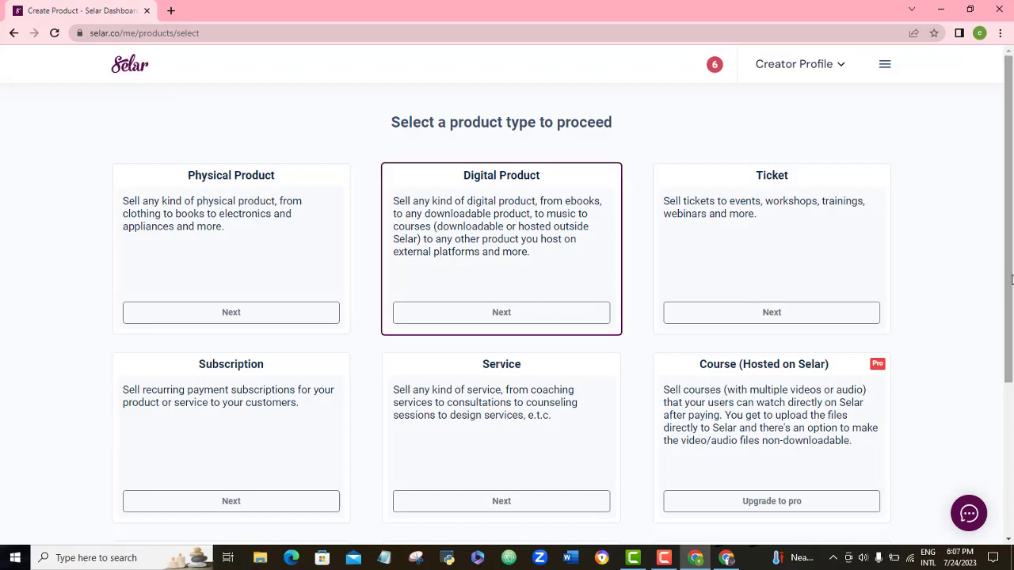
{"action": "left_click_drag", "start_coordinate": [1009, 286], "coordinate": [1010, 312]}
{"action": "scroll", "coordinate": [1009, 313], "scroll_direction": "down", "scroll_amount": 2}
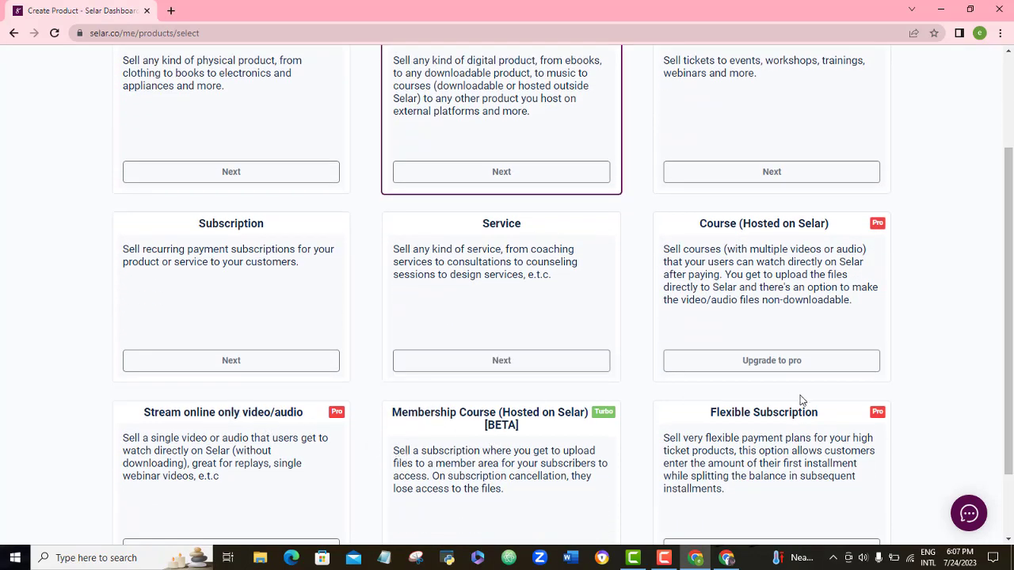
{"action": "scroll", "coordinate": [1009, 358], "scroll_direction": "up", "scroll_amount": 2}
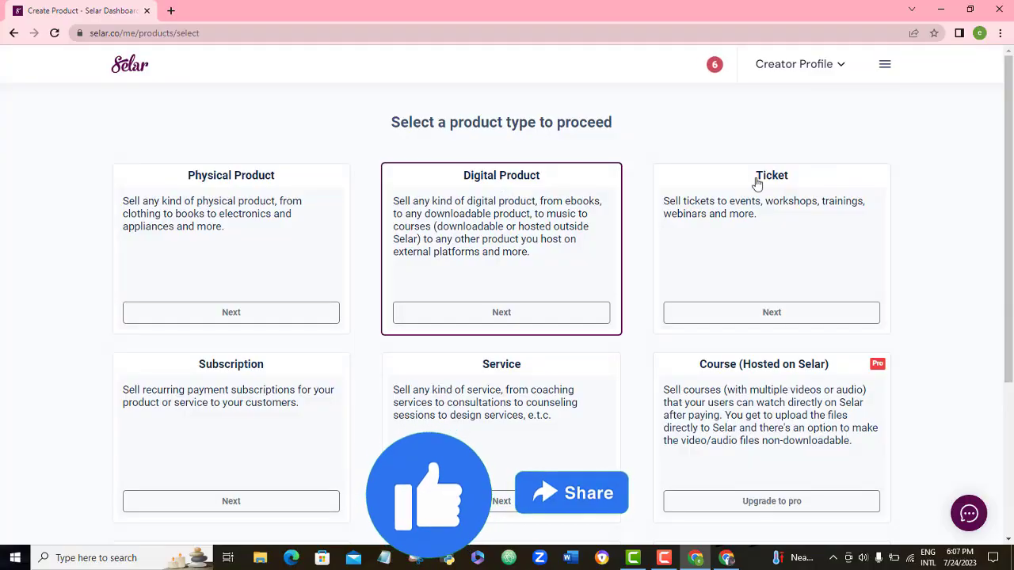
Step: Choose Digital Product and upload the zz1 (3) PNG as the product image
{"action": "left_click", "coordinate": [492, 314]}
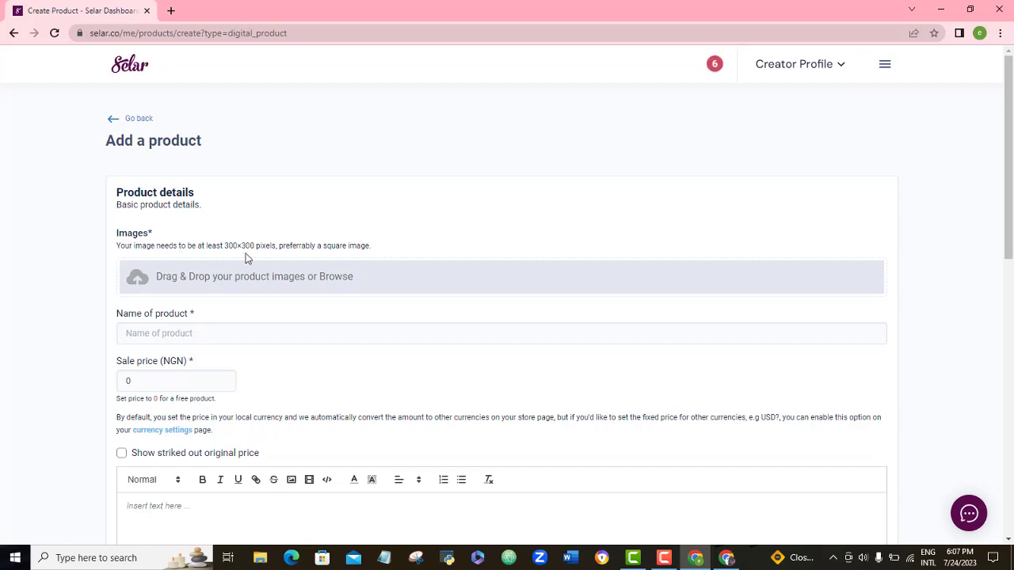
{"action": "left_click", "coordinate": [210, 288]}
{"action": "double_click", "coordinate": [142, 110]}
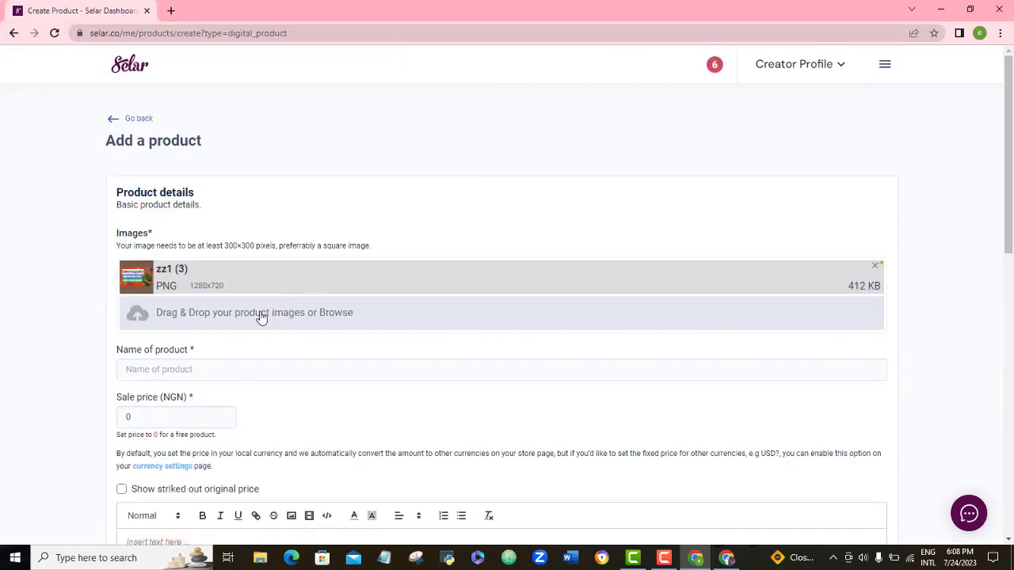
Step: Name it 'Social Media Management Course', price it at 1000 NGN, and describe it 'Get this course today'
{"action": "scroll", "coordinate": [1008, 199], "scroll_direction": "down", "scroll_amount": 2}
{"action": "left_click", "coordinate": [264, 251]}
{"action": "type", "text": "Social Media Management Course"}
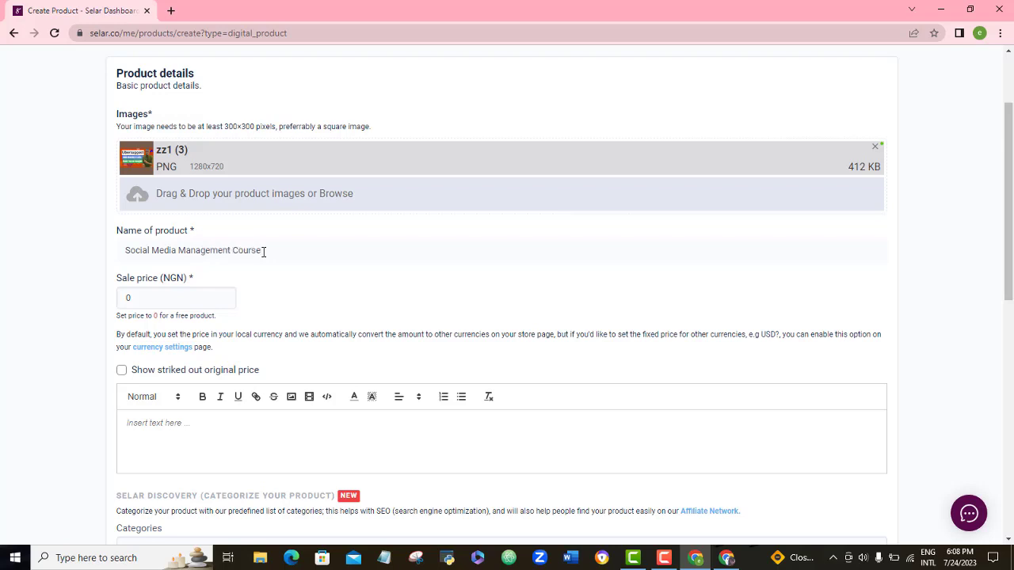
{"action": "left_click", "coordinate": [151, 301]}
{"action": "key", "text": "BackSpace"}
{"action": "type", "text": "1000"}
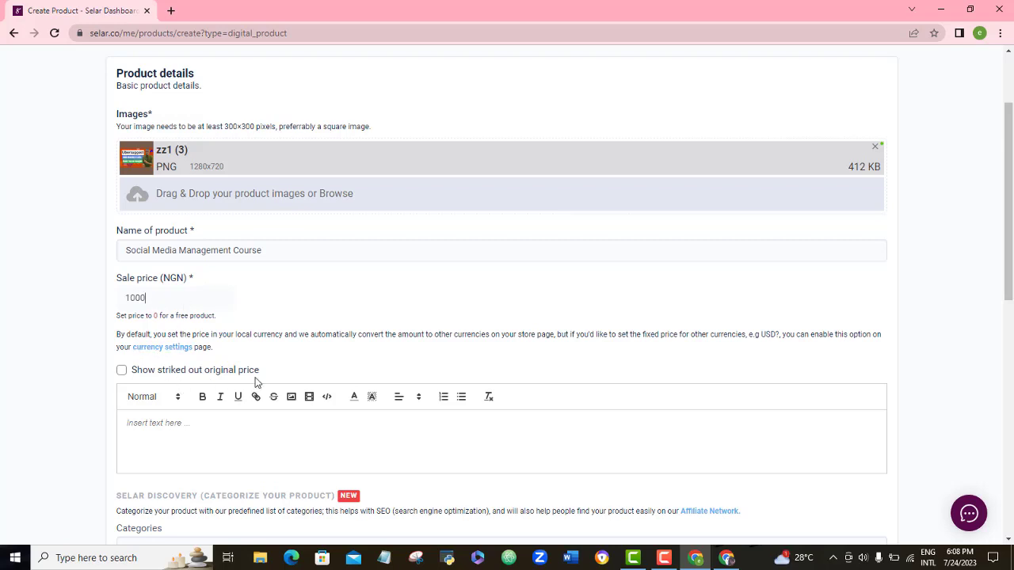
{"action": "scroll", "coordinate": [141, 236], "scroll_direction": "down", "scroll_amount": 2}
{"action": "type", "text": "Get this course today"}
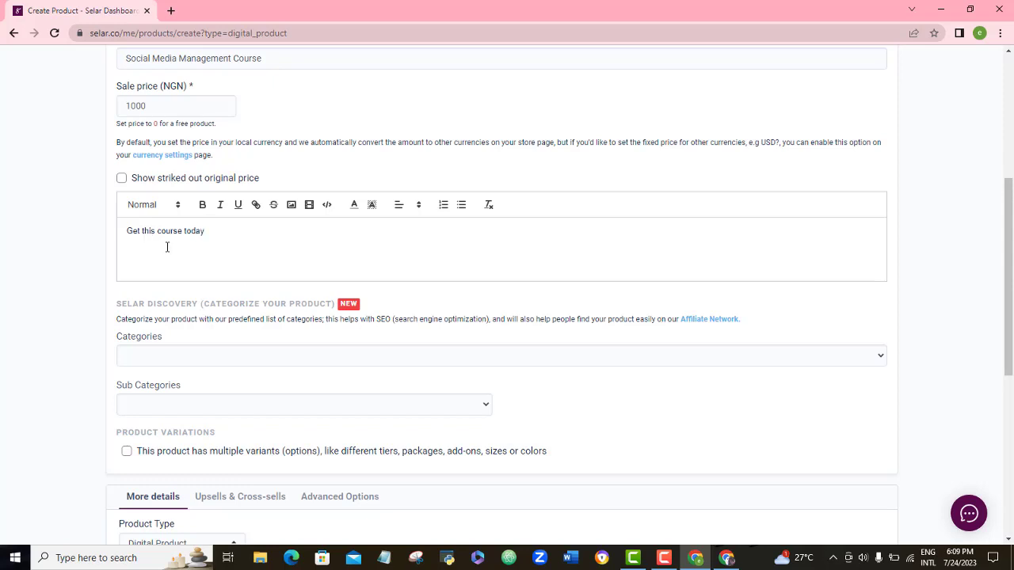
Step: Make 'Get this course' in the description bold, italic and underlined
{"action": "left_click_drag", "start_coordinate": [131, 229], "coordinate": [185, 230]}
{"action": "left_click", "coordinate": [202, 205]}
{"action": "left_click", "coordinate": [127, 231]}
{"action": "left_click", "coordinate": [220, 208]}
{"action": "left_click", "coordinate": [238, 206]}
{"action": "left_click", "coordinate": [256, 206]}
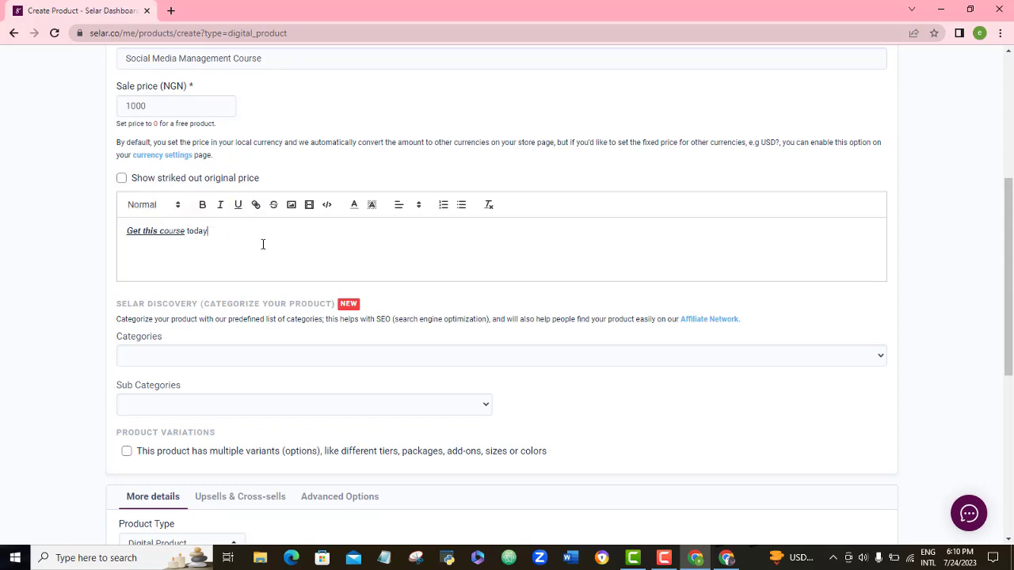
Step: Add red struck-through text '5000' after 'today' in the description
{"action": "left_click", "coordinate": [274, 204]}
{"action": "left_click", "coordinate": [354, 206]}
{"action": "left_click", "coordinate": [366, 227]}
{"action": "type", "text": "5000"}
{"action": "left_click_drag", "start_coordinate": [204, 233], "coordinate": [220, 232]}
{"action": "left_click", "coordinate": [232, 238]}
{"action": "left_click_drag", "start_coordinate": [1010, 221], "coordinate": [1010, 263]}
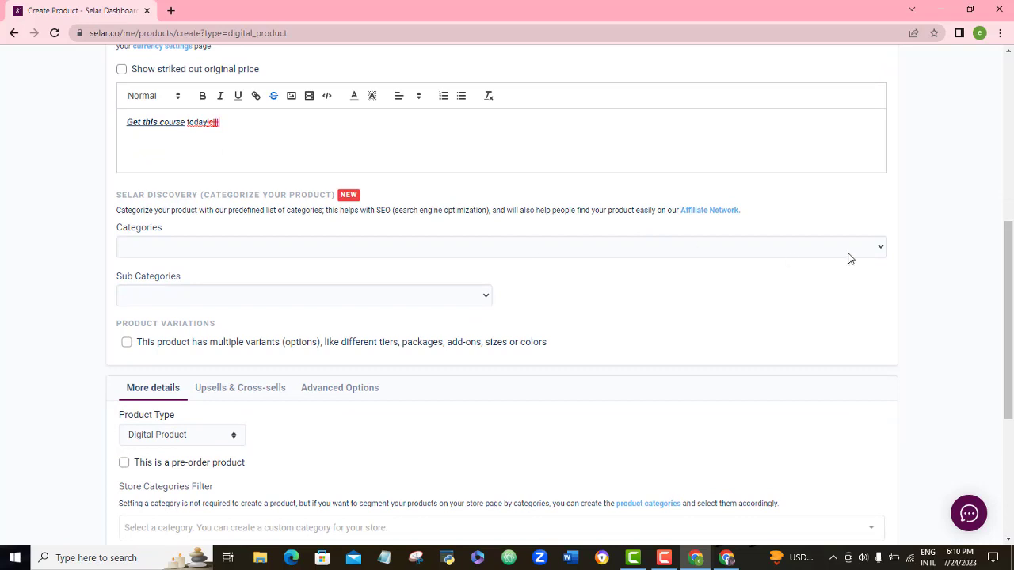
{"action": "left_click", "coordinate": [873, 251]}
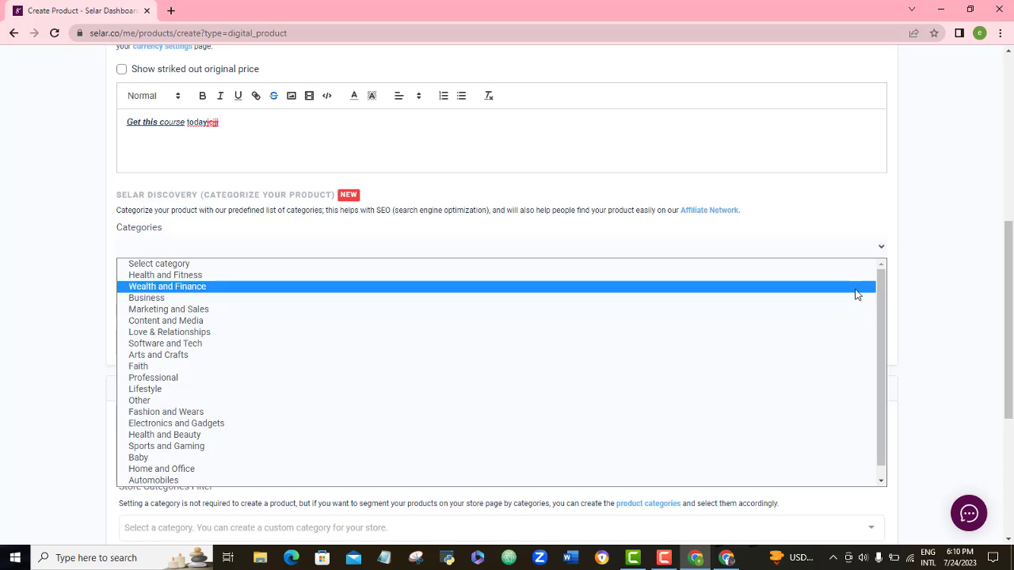
Step: Categorise the product as Content and Media > Graphic Design, leaving variants off
{"action": "left_click", "coordinate": [222, 321]}
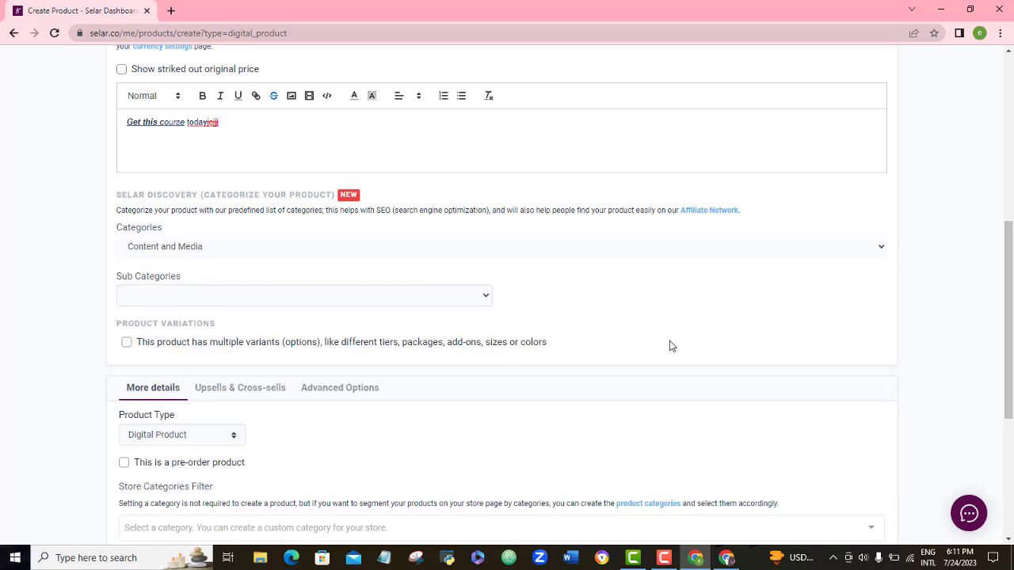
{"action": "left_click", "coordinate": [486, 299]}
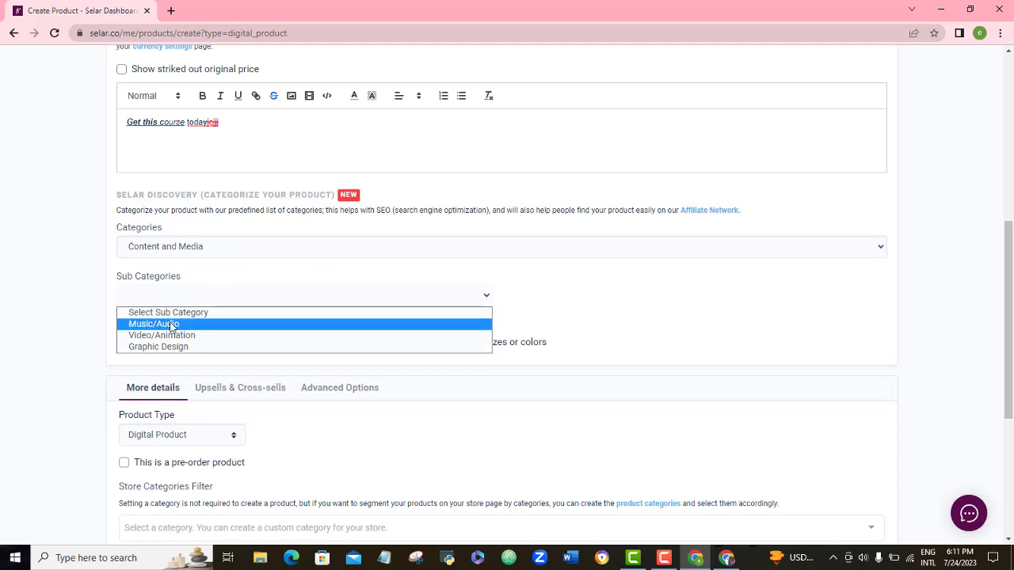
{"action": "left_click", "coordinate": [173, 348]}
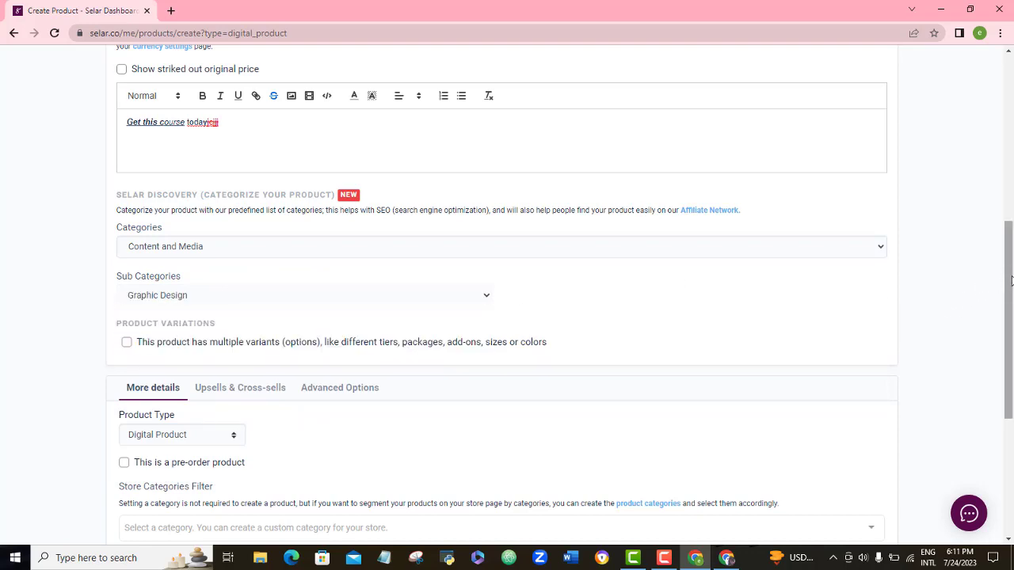
{"action": "left_click_drag", "start_coordinate": [1009, 279], "coordinate": [1011, 301]}
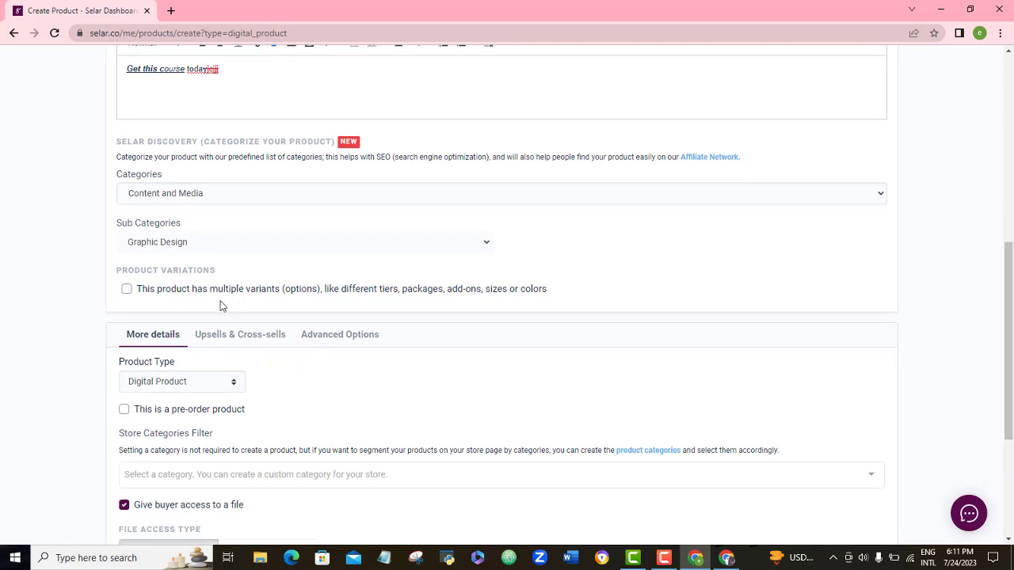
{"action": "left_click", "coordinate": [127, 290]}
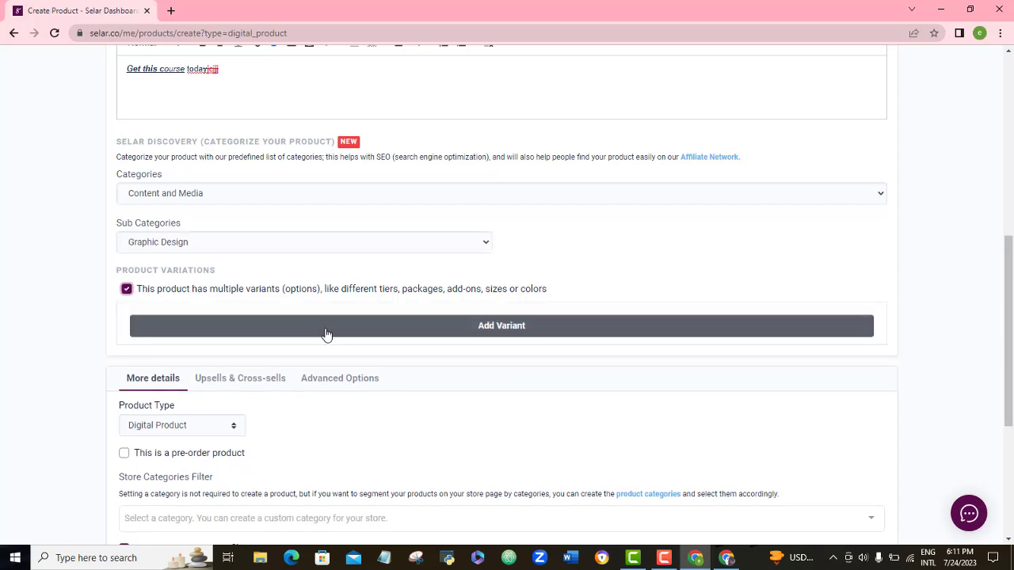
{"action": "left_click", "coordinate": [127, 290]}
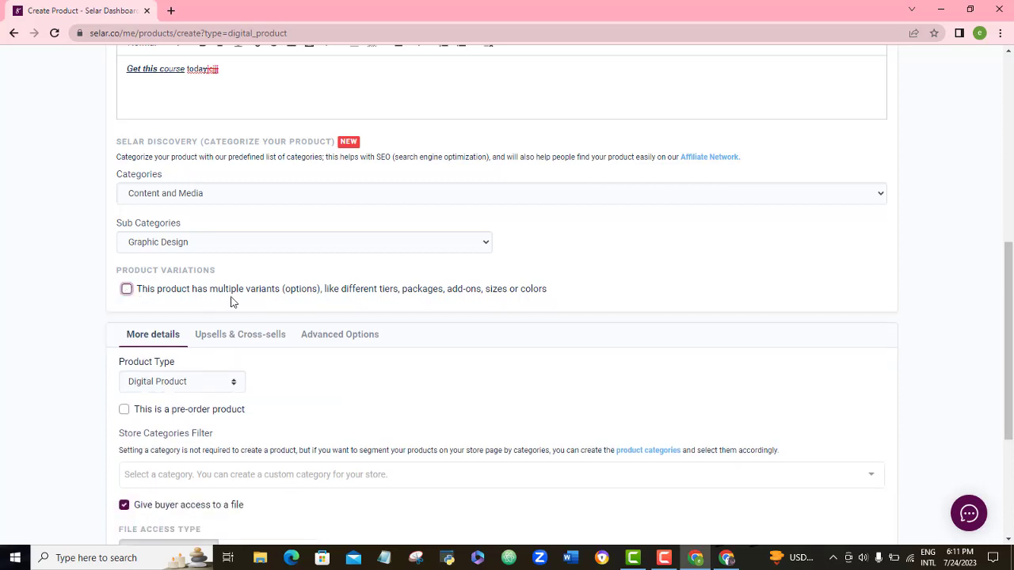
{"action": "left_click_drag", "start_coordinate": [1011, 293], "coordinate": [1011, 343]}
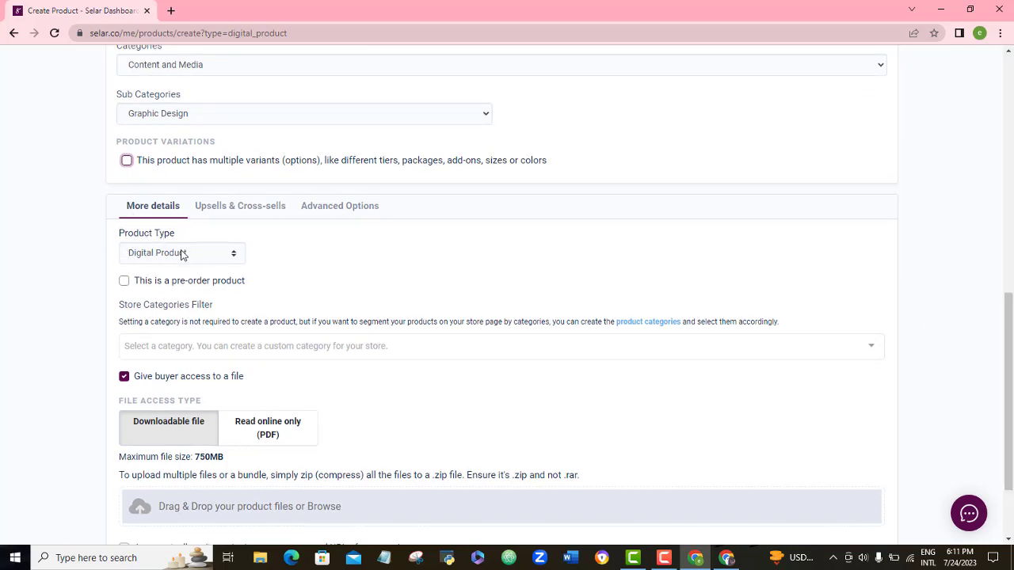
{"action": "left_click", "coordinate": [220, 258]}
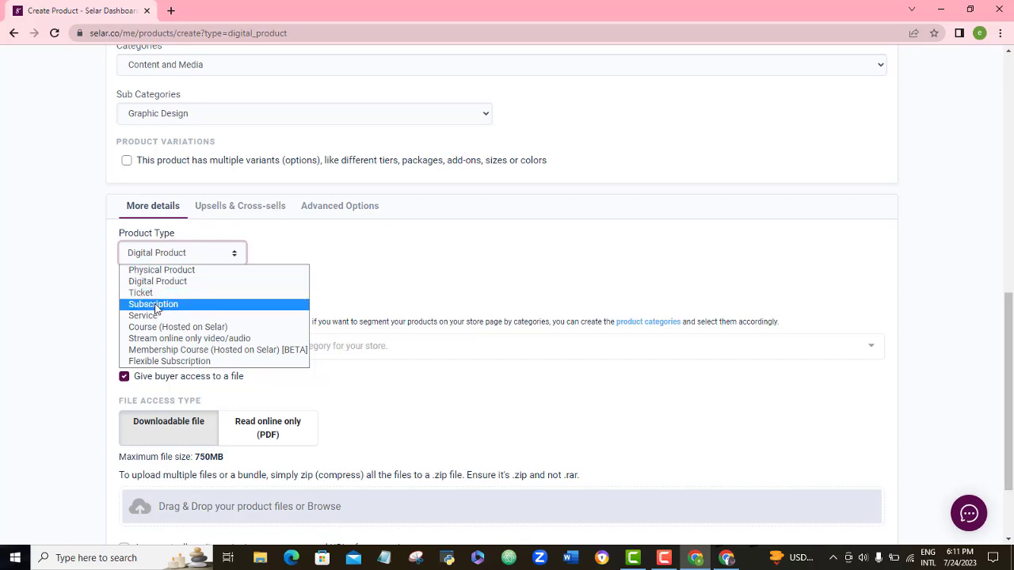
{"action": "left_click", "coordinate": [370, 250]}
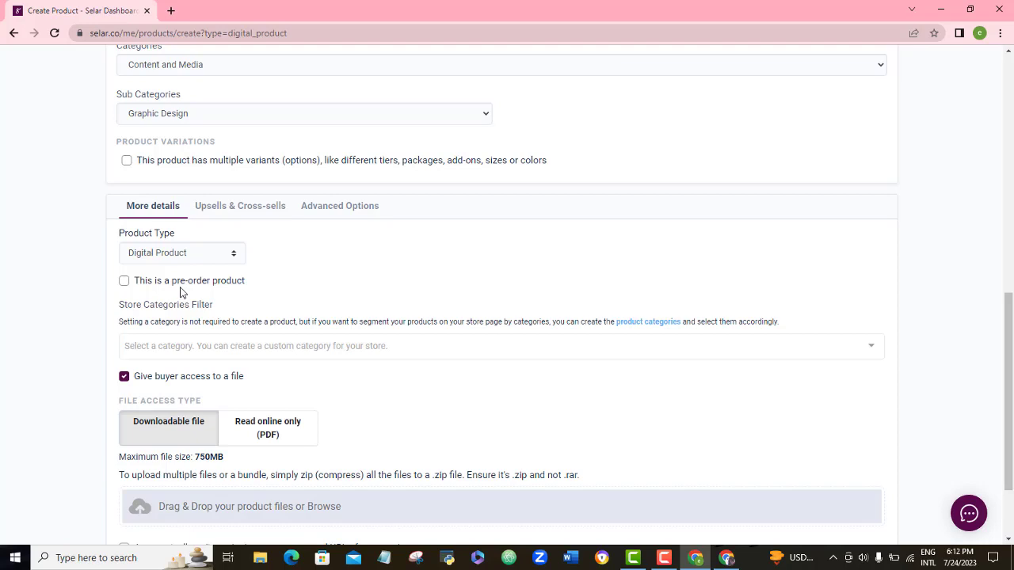
{"action": "left_click", "coordinate": [124, 282]}
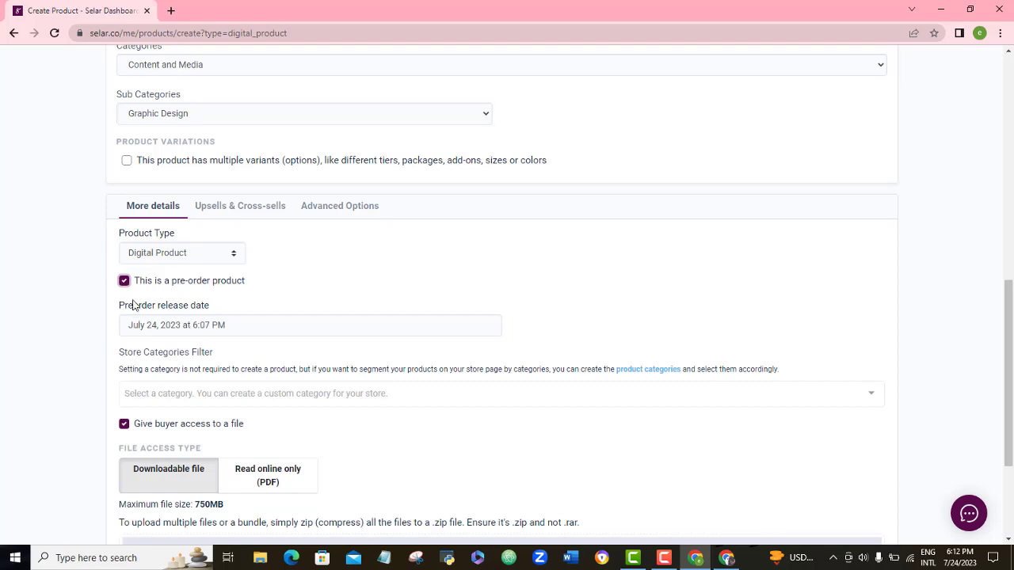
{"action": "left_click", "coordinate": [125, 280]}
{"action": "left_click_drag", "start_coordinate": [1010, 325], "coordinate": [1011, 368]}
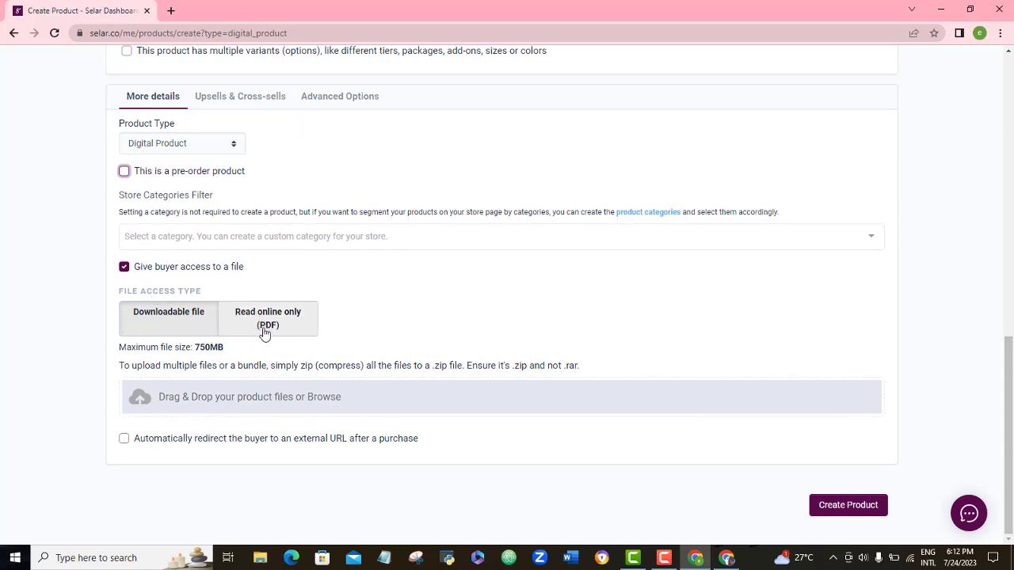
{"action": "left_click", "coordinate": [263, 333]}
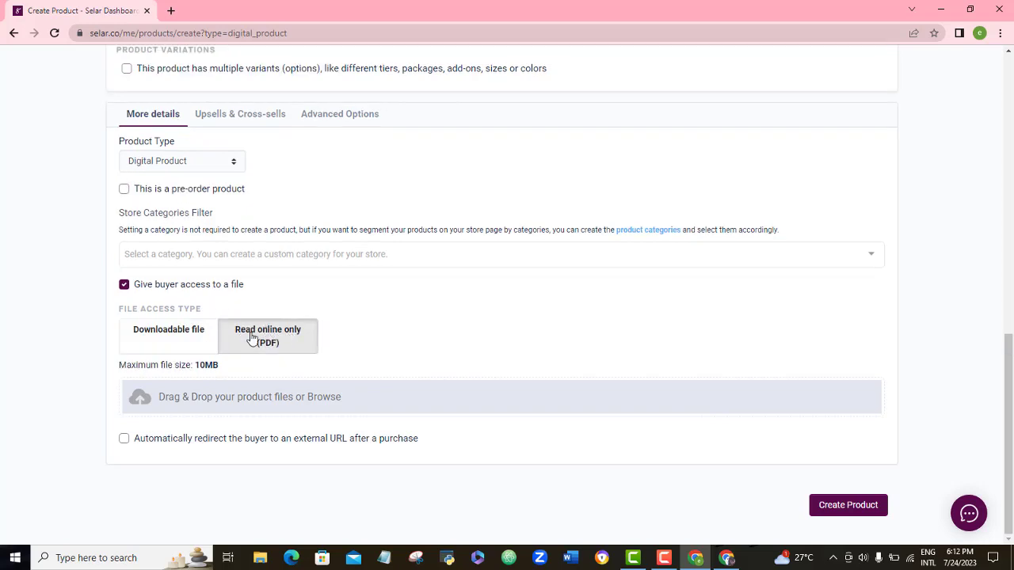
{"action": "left_click", "coordinate": [165, 343]}
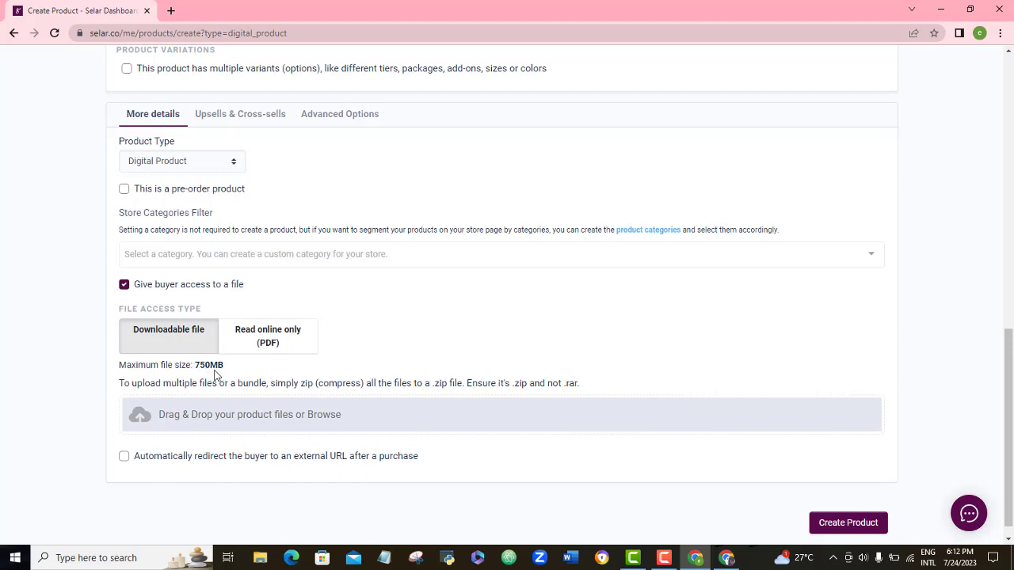
{"action": "scroll", "coordinate": [1000, 383], "scroll_direction": "down", "scroll_amount": 1}
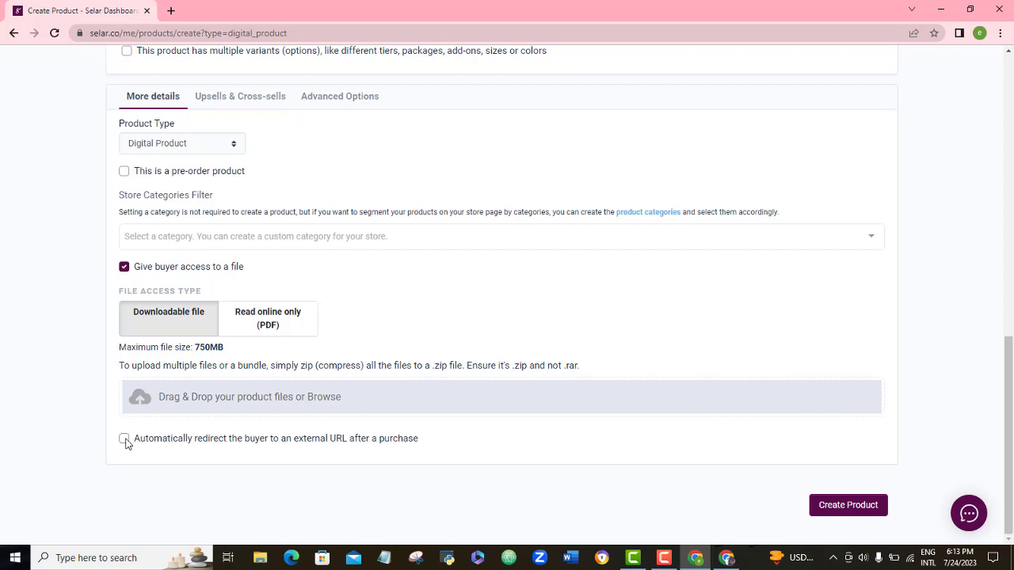
Step: Enable automatic redirect to an external URL after purchase, leaving the Redirect URL empty
{"action": "left_click", "coordinate": [124, 440]}
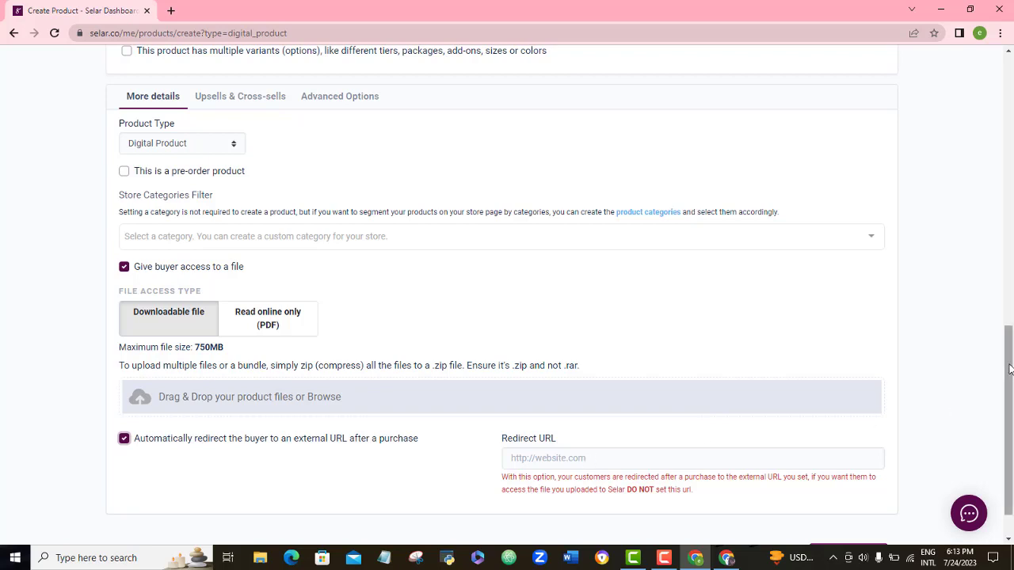
{"action": "scroll", "coordinate": [1011, 428], "scroll_direction": "down", "scroll_amount": 1}
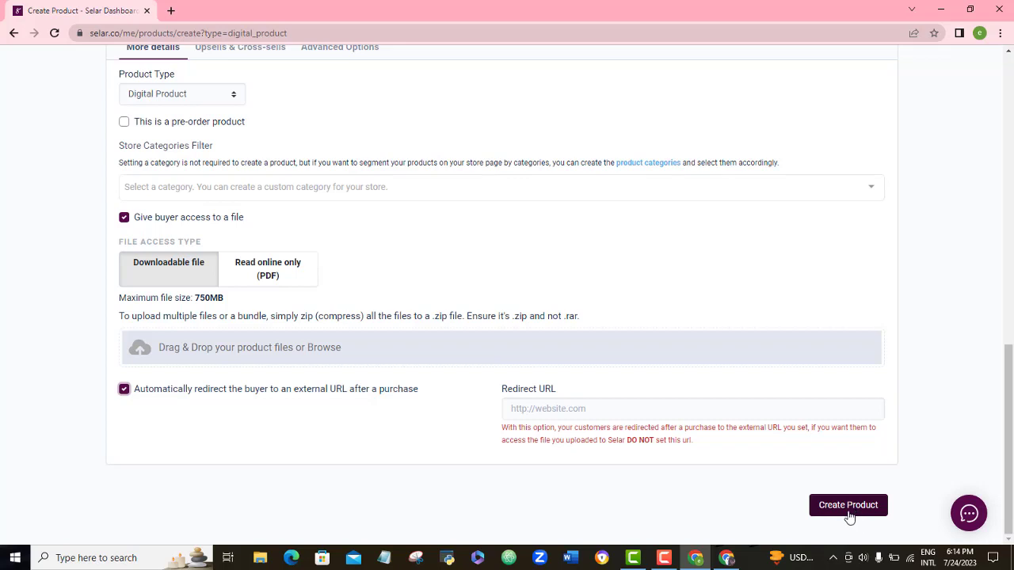
{"action": "left_click", "coordinate": [664, 557]}
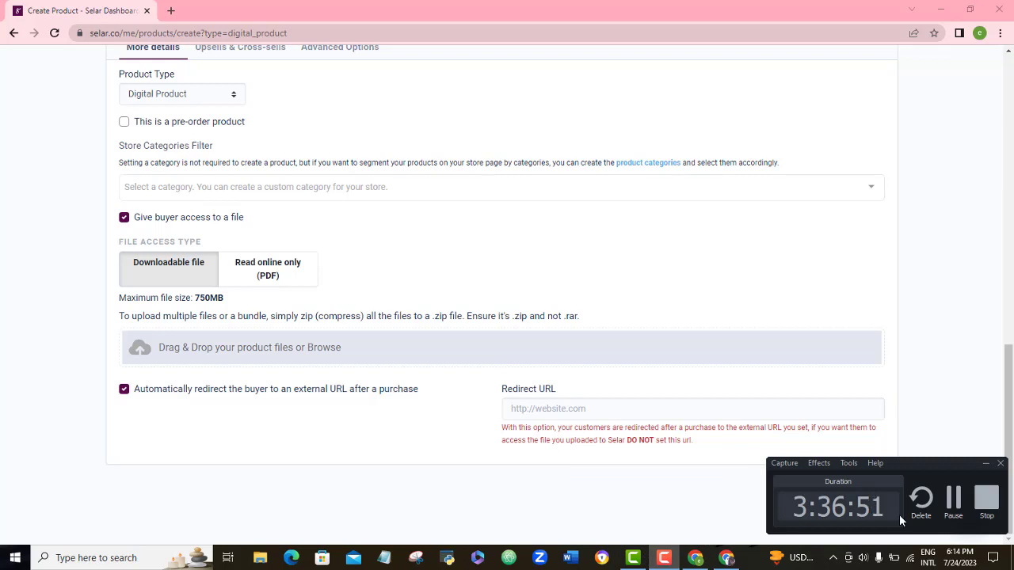
Step: View the UBERSUGGEST product's public page via Options > Go to public link, then close it
{"action": "left_click", "coordinate": [953, 497]}
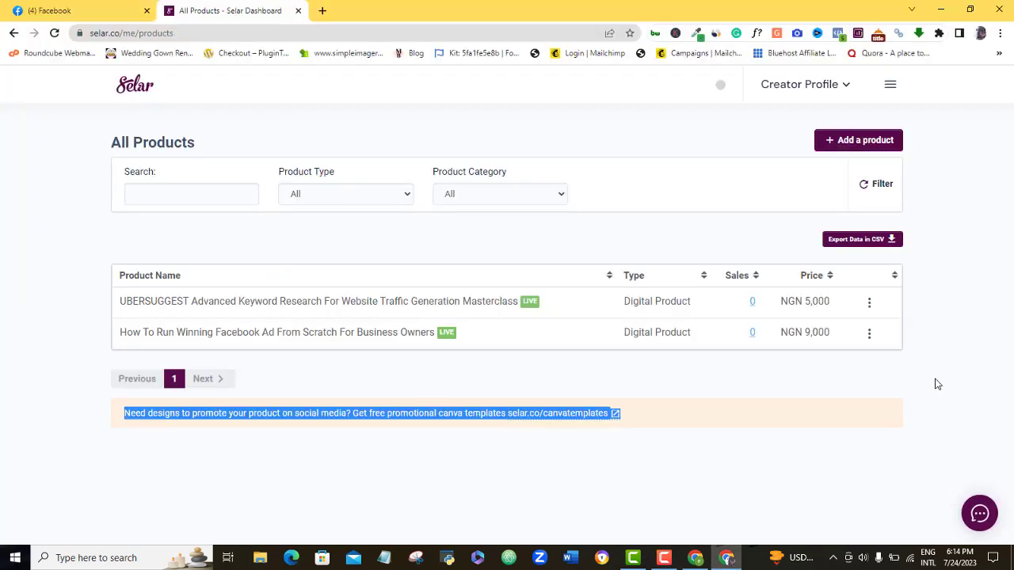
{"action": "left_click", "coordinate": [969, 291]}
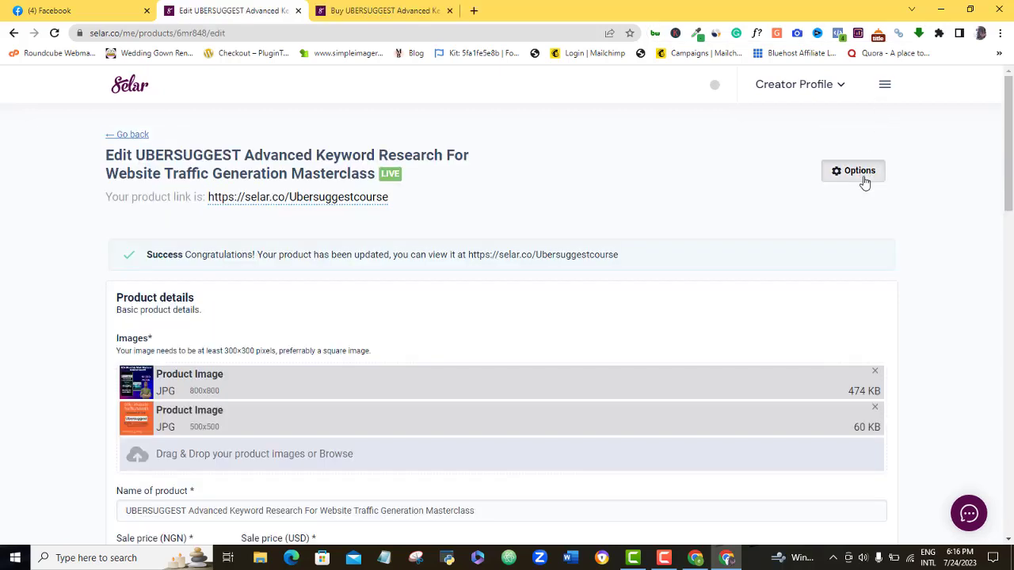
{"action": "left_click", "coordinate": [863, 180]}
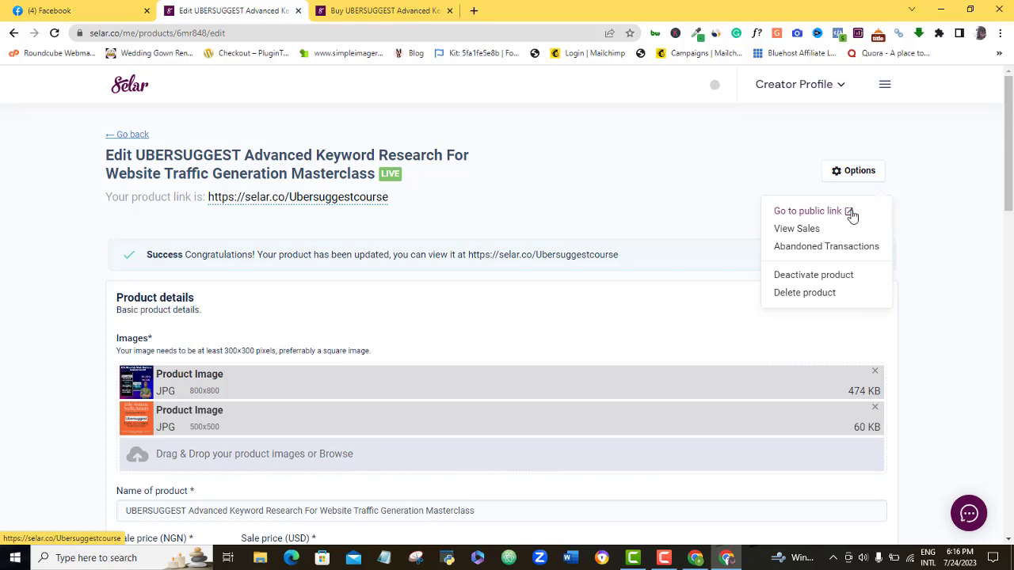
{"action": "left_click", "coordinate": [808, 210]}
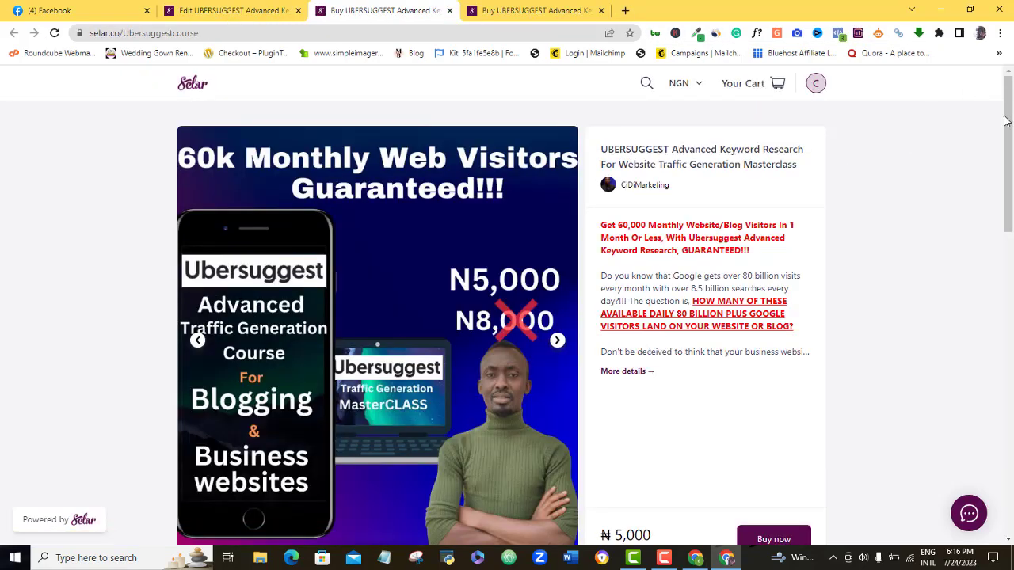
{"action": "left_click_drag", "start_coordinate": [1004, 120], "coordinate": [872, 152]}
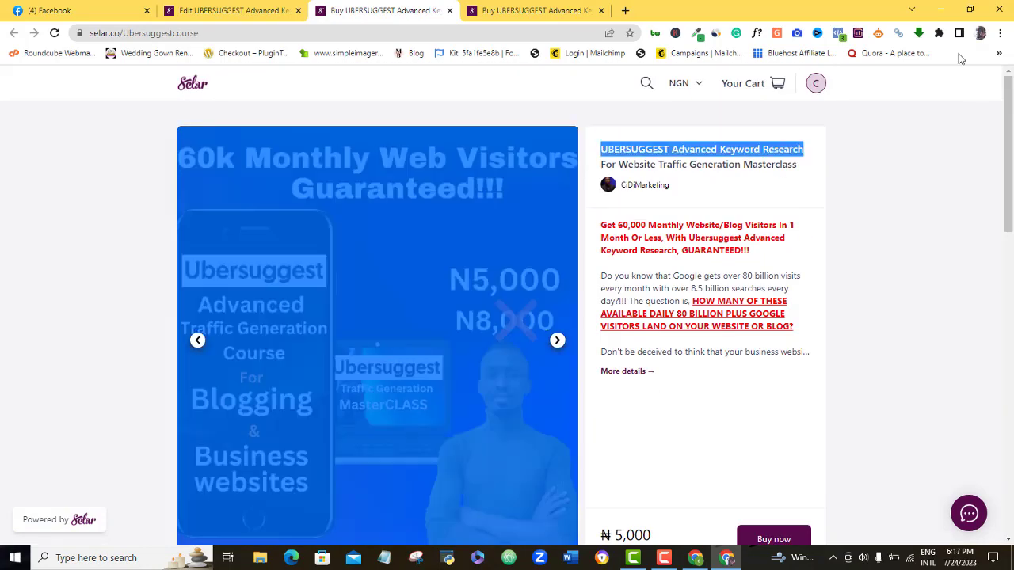
{"action": "left_click", "coordinate": [450, 11]}
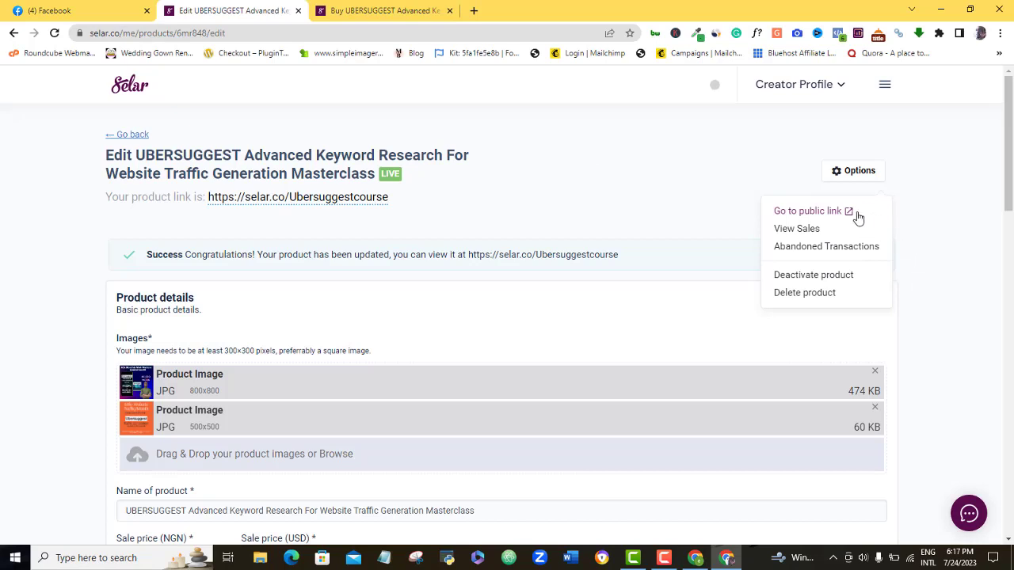
Step: Open the public CiDiMarketing store home from the sidebar, then return to the edit tab
{"action": "left_click", "coordinate": [885, 89]}
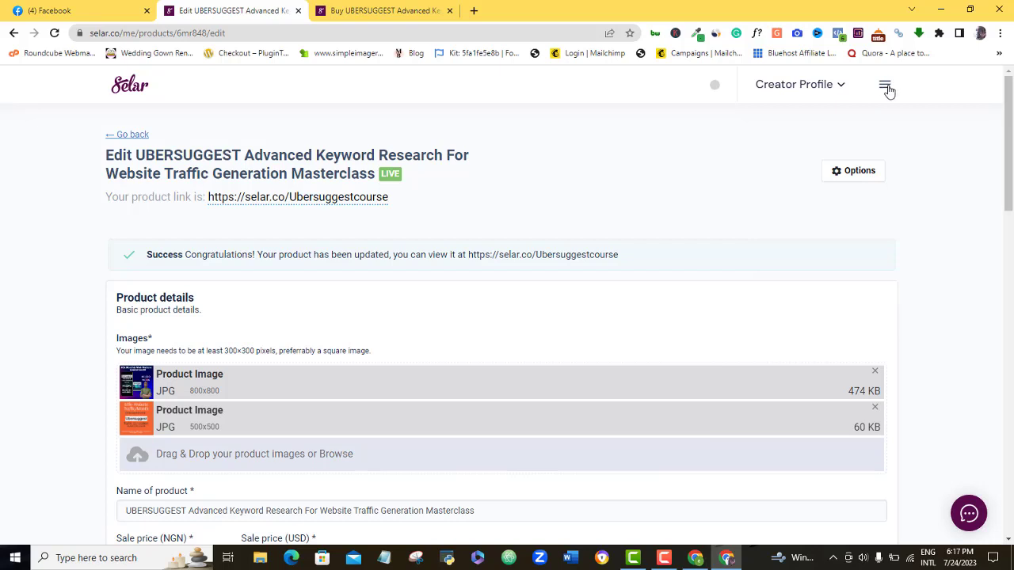
{"action": "left_click", "coordinate": [885, 90]}
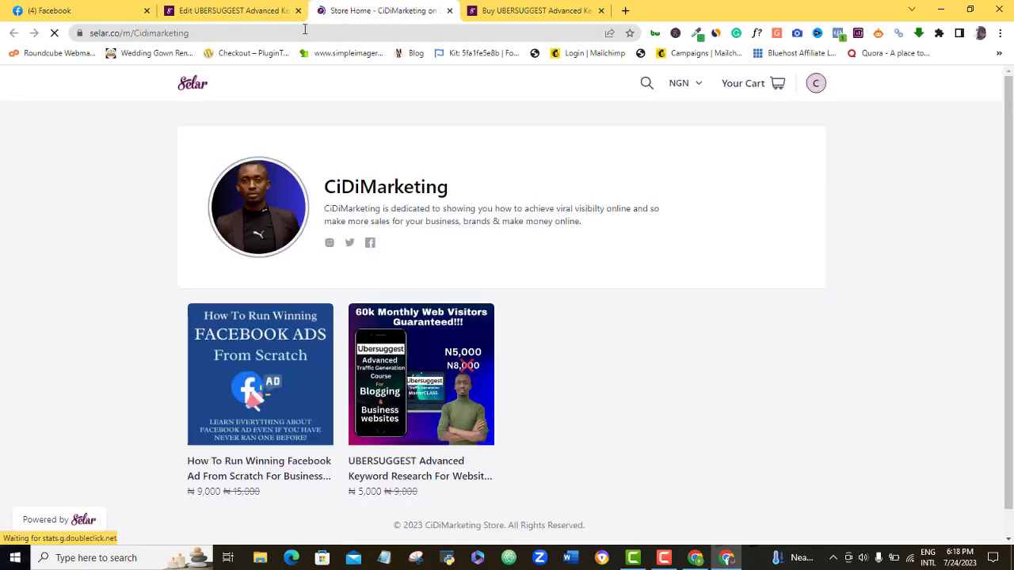
{"action": "left_click", "coordinate": [238, 10]}
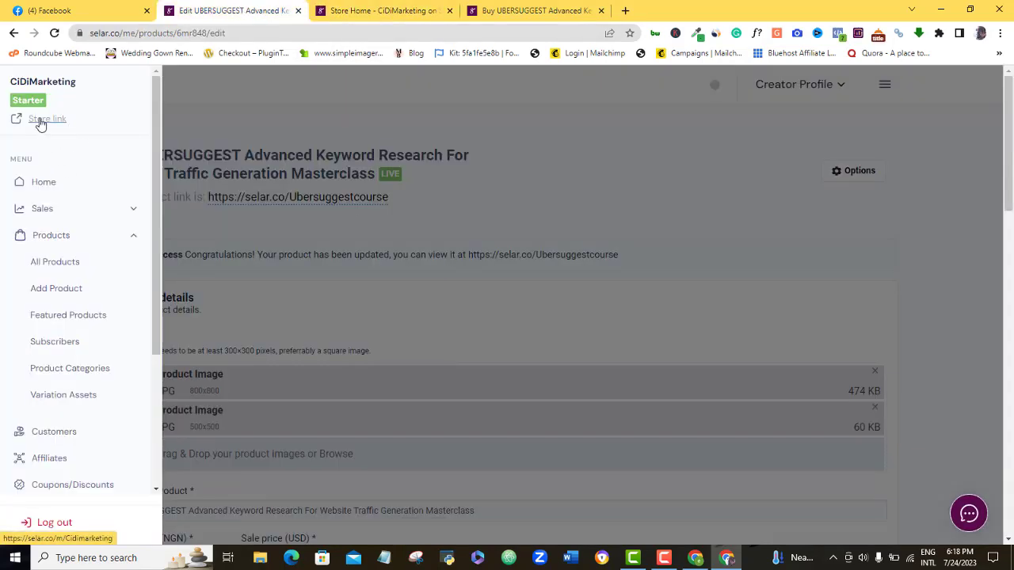